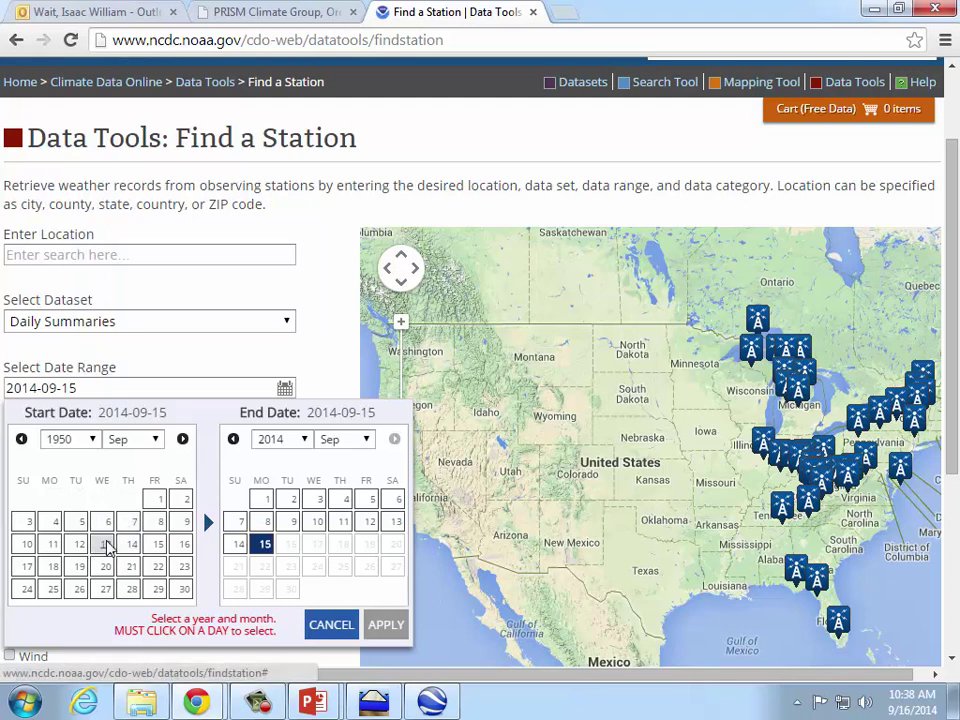
# Step: Set the start date to 1950-09-13 and apply the date range ending 2014-09-15
pyautogui.click(106, 545)
pyautogui.click(385, 627)
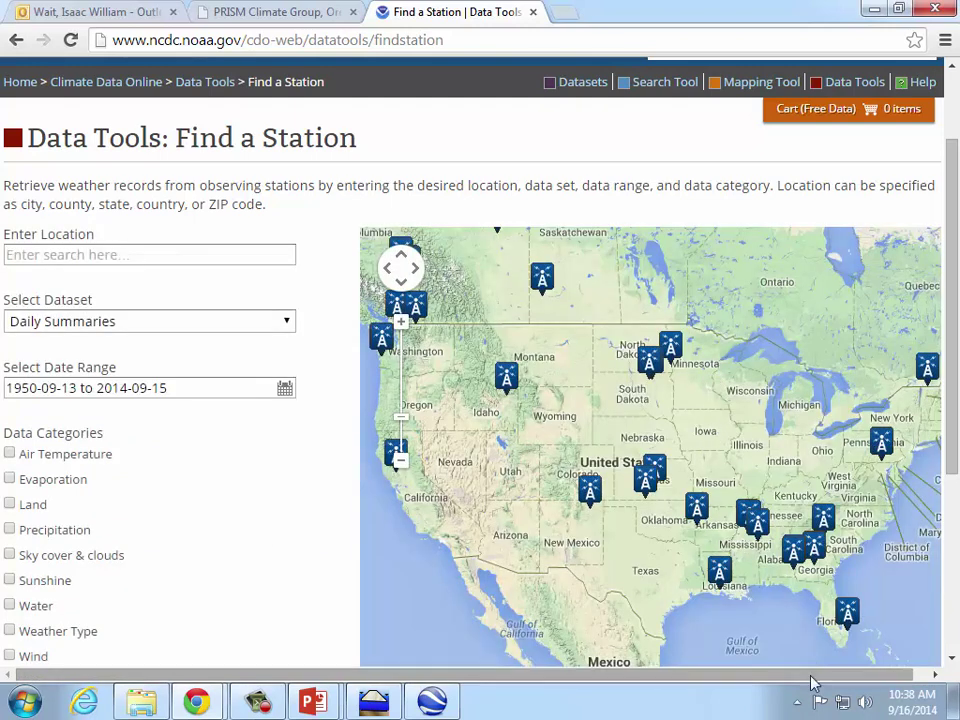
# Step: Find the Huntington Tri State Airport station in West Virginia on the map and add it to the cart
pyautogui.moveTo(810, 677); pyautogui.dragTo(853, 678)
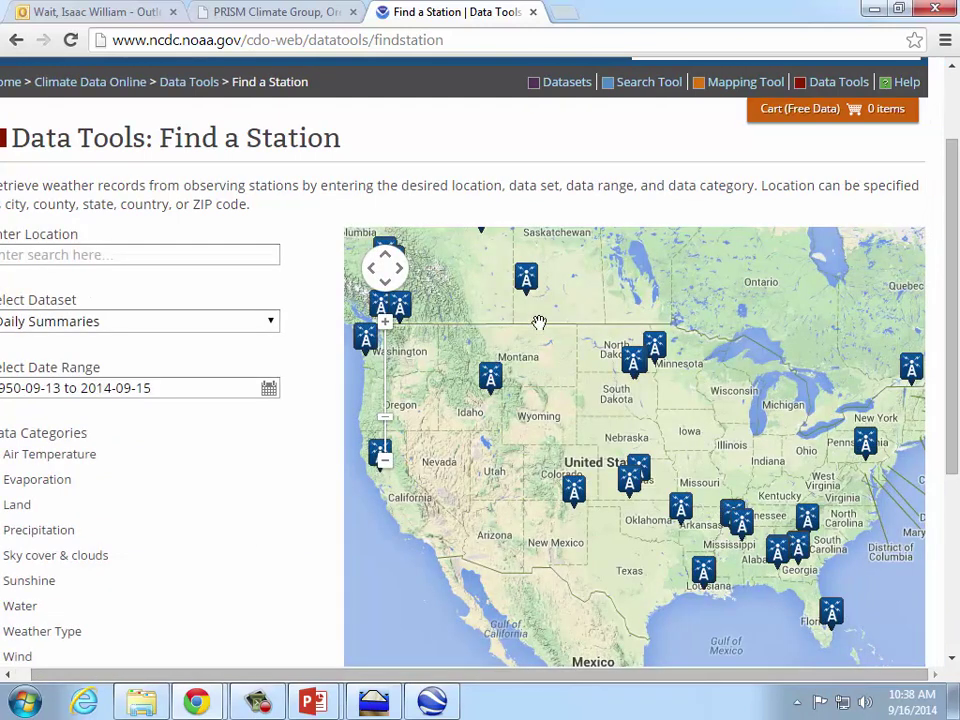
pyautogui.scroll(1, 388, 328)
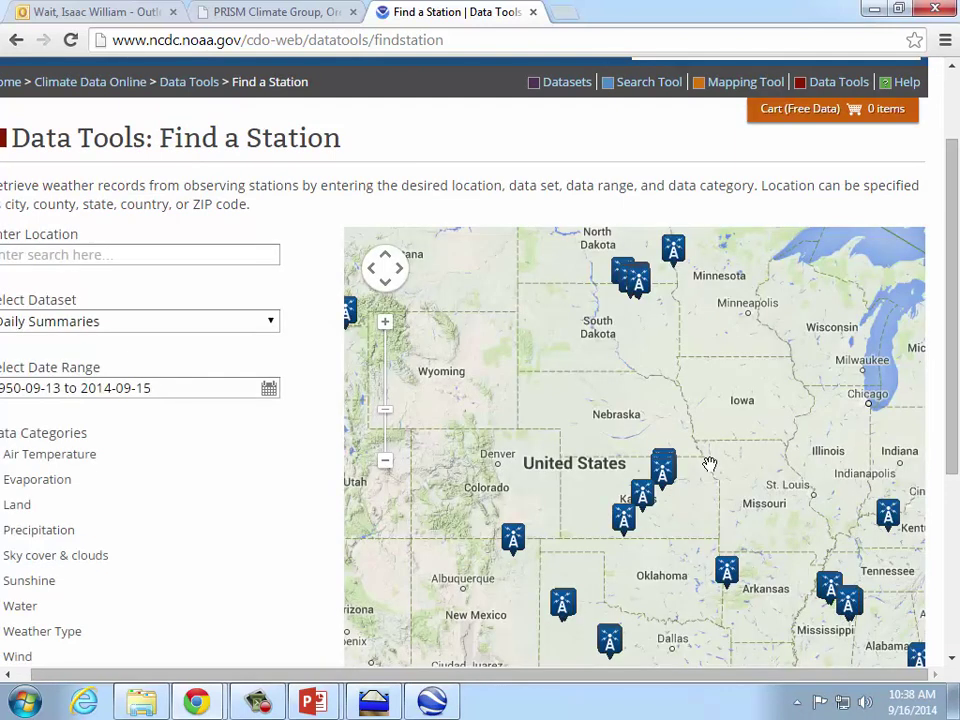
pyautogui.moveTo(897, 535); pyautogui.dragTo(471, 499)
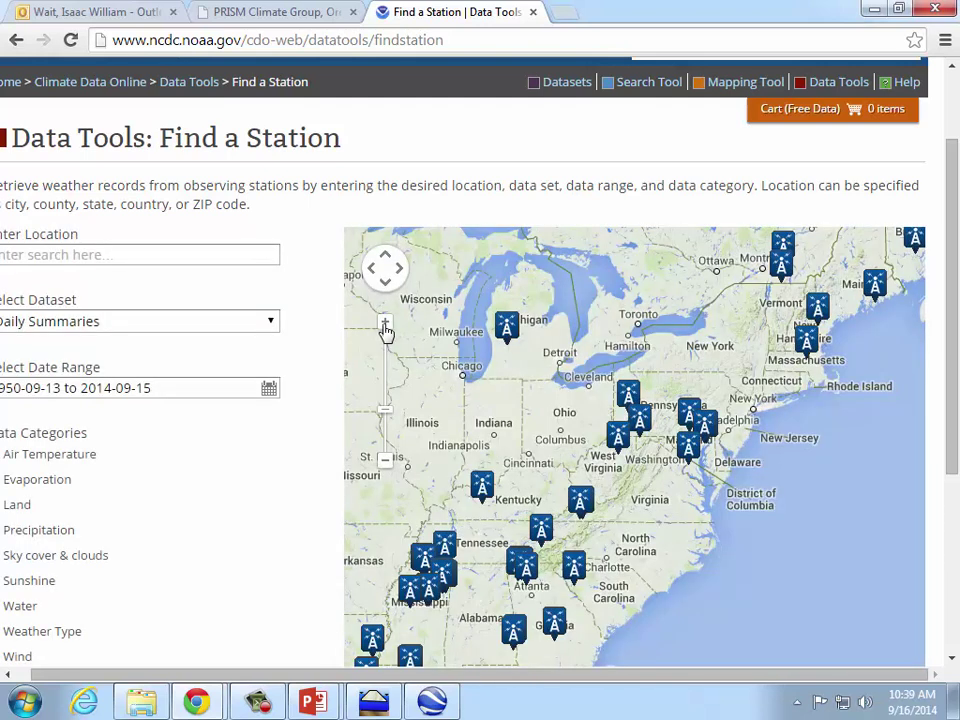
pyautogui.click(386, 324)
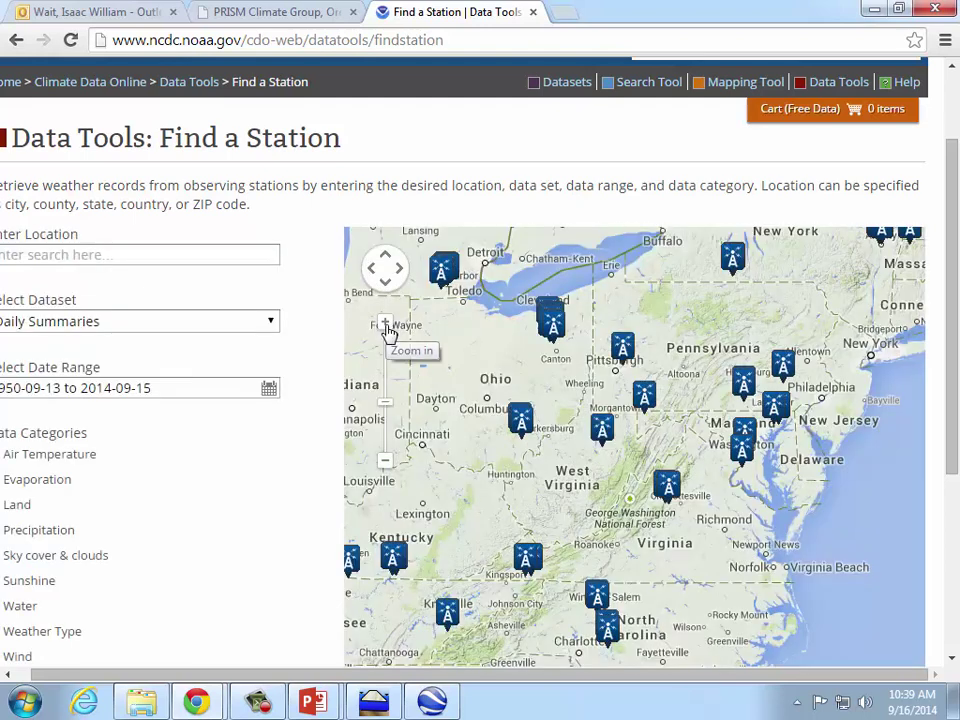
pyautogui.click(389, 329)
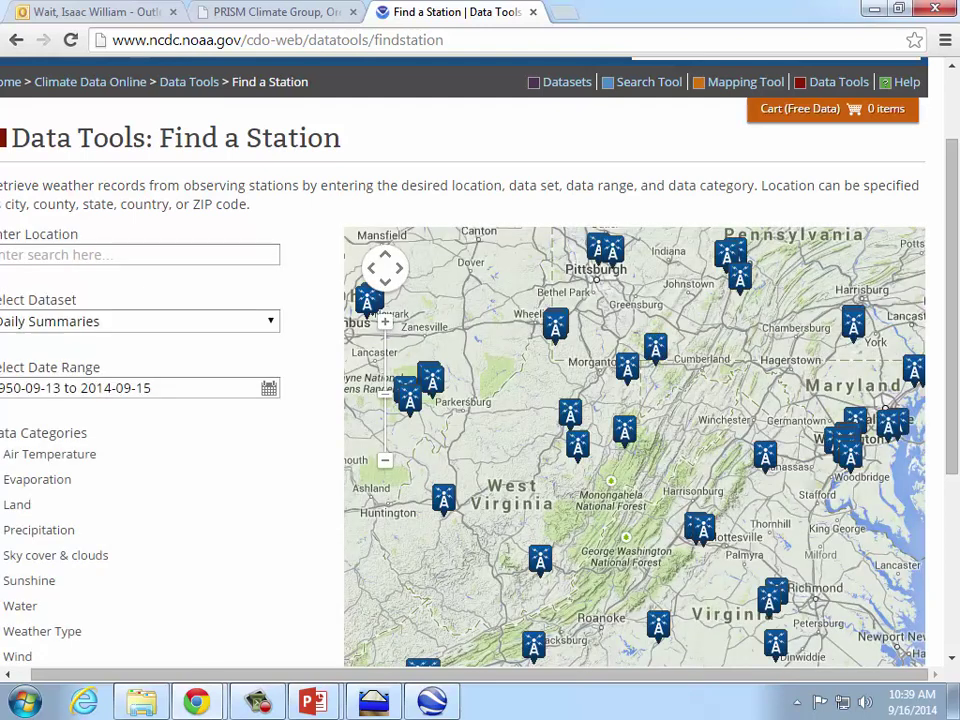
pyautogui.moveTo(356, 410); pyautogui.dragTo(448, 393)
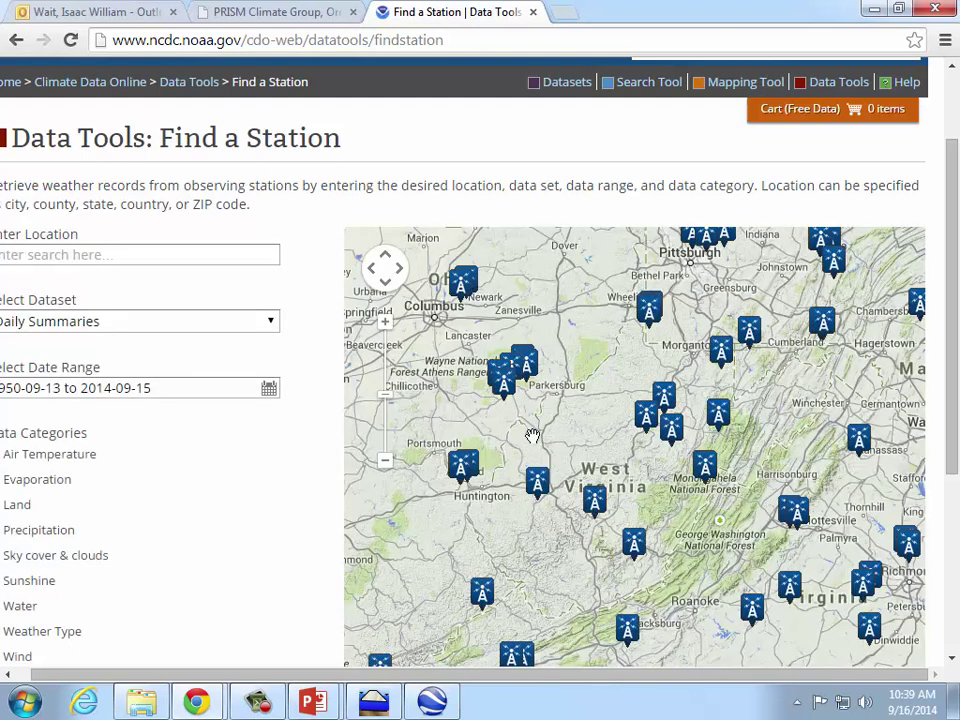
pyautogui.click(389, 333)
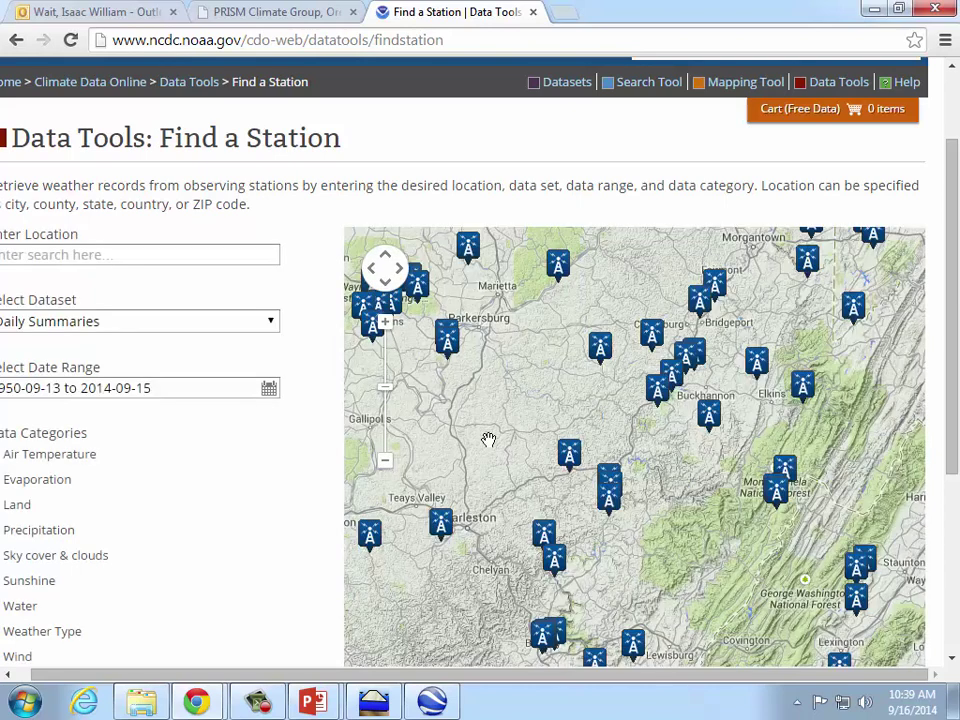
pyautogui.moveTo(489, 439); pyautogui.dragTo(566, 417)
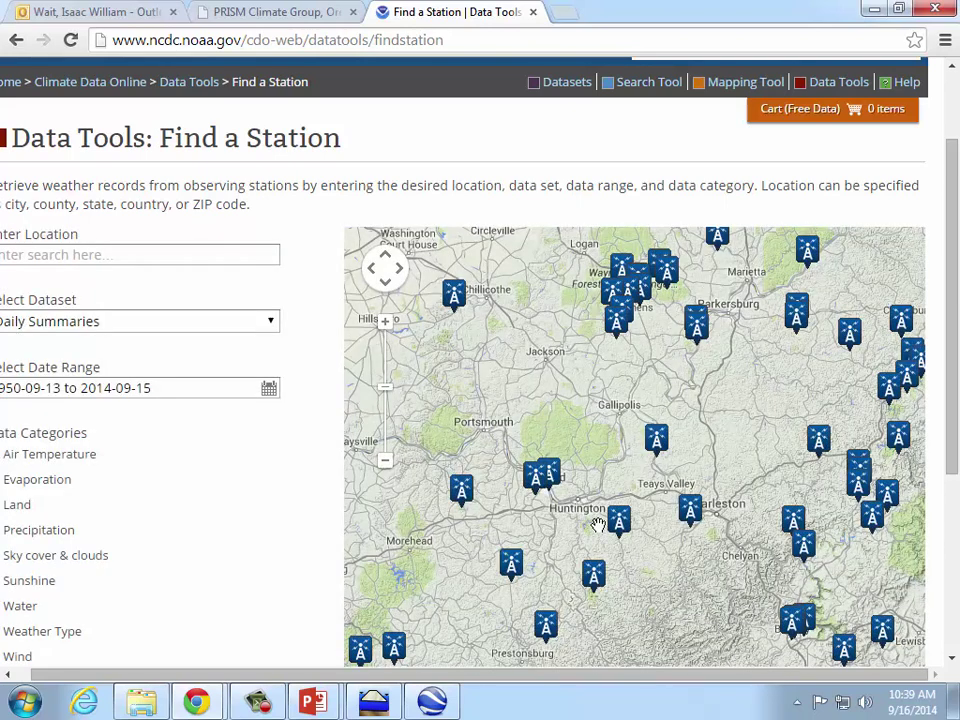
pyautogui.click(385, 321)
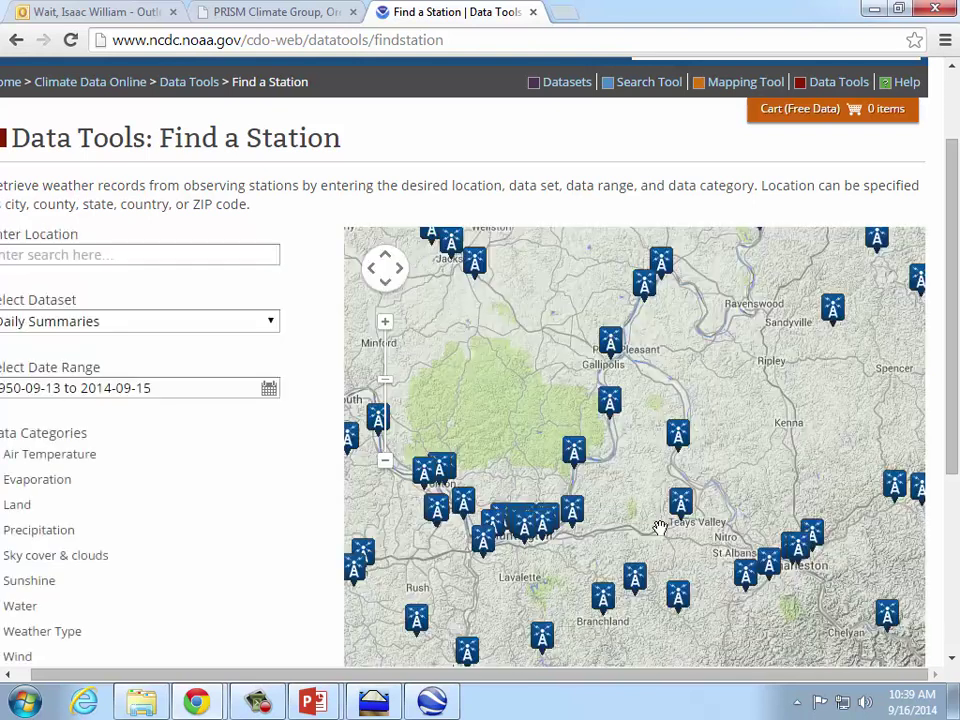
pyautogui.moveTo(503, 467); pyautogui.dragTo(553, 429)
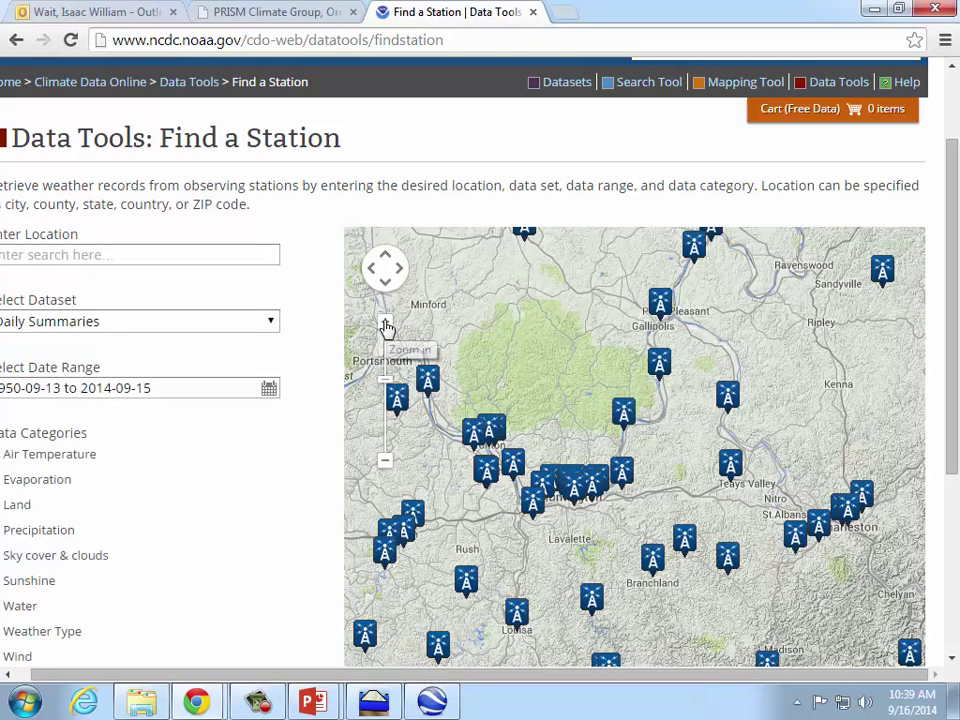
pyautogui.click(384, 321)
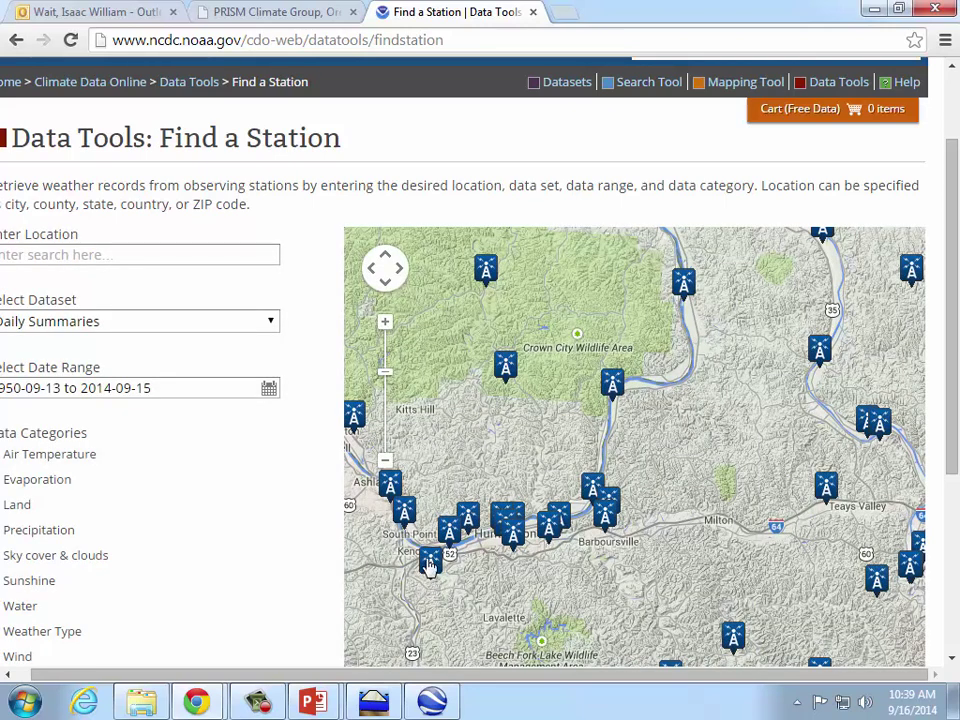
pyautogui.click(430, 565)
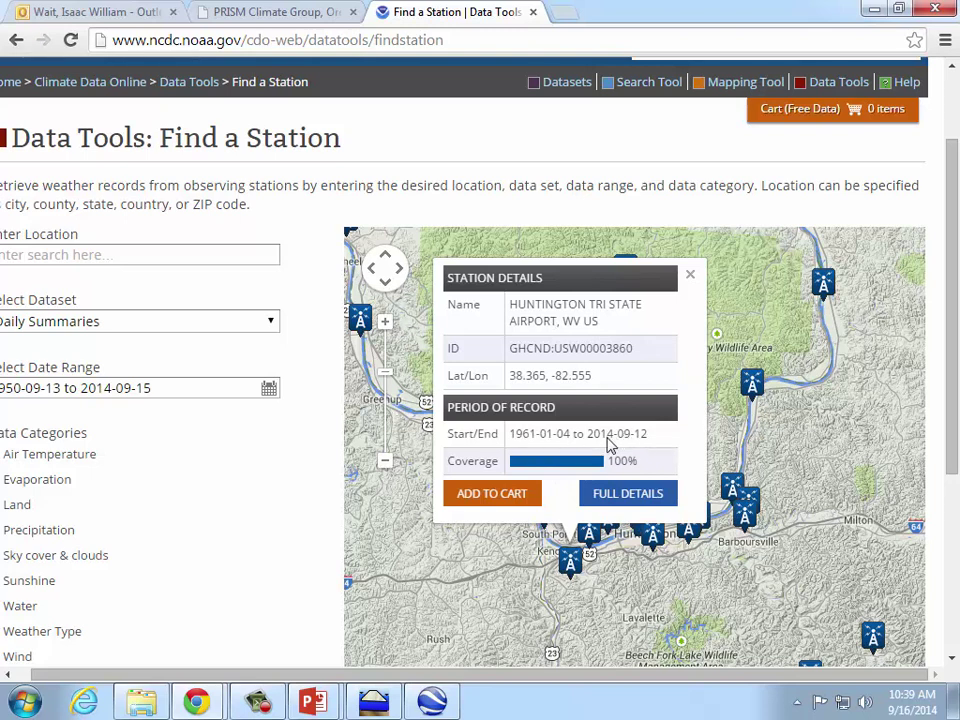
pyautogui.click(500, 494)
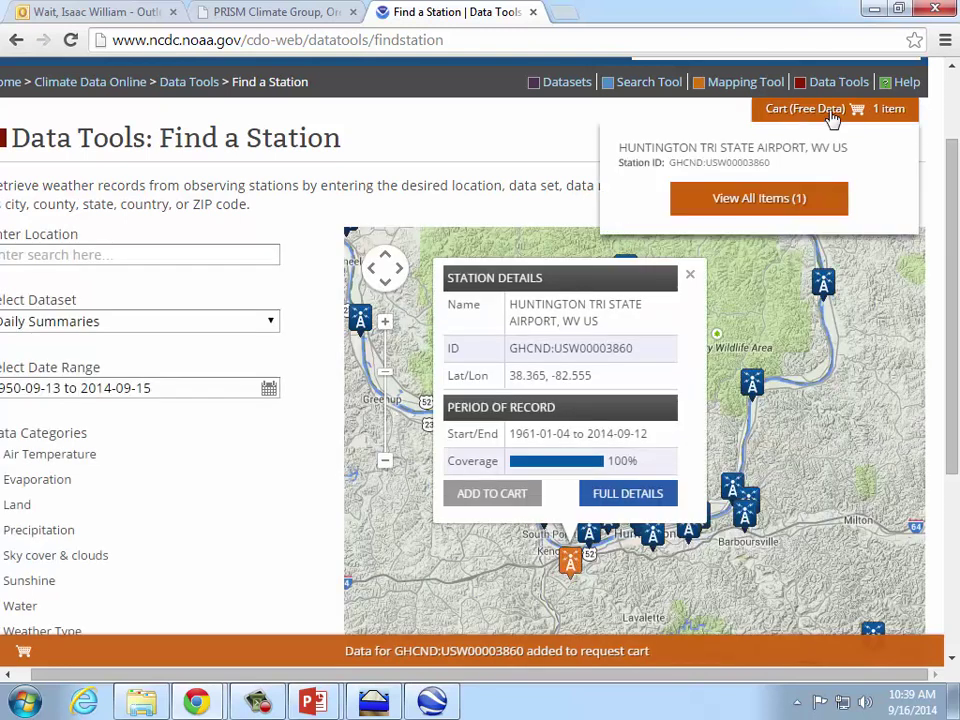
# Step: Open the cart and continue the order with the Custom GHCN-Daily CSV output format
pyautogui.click(851, 107)
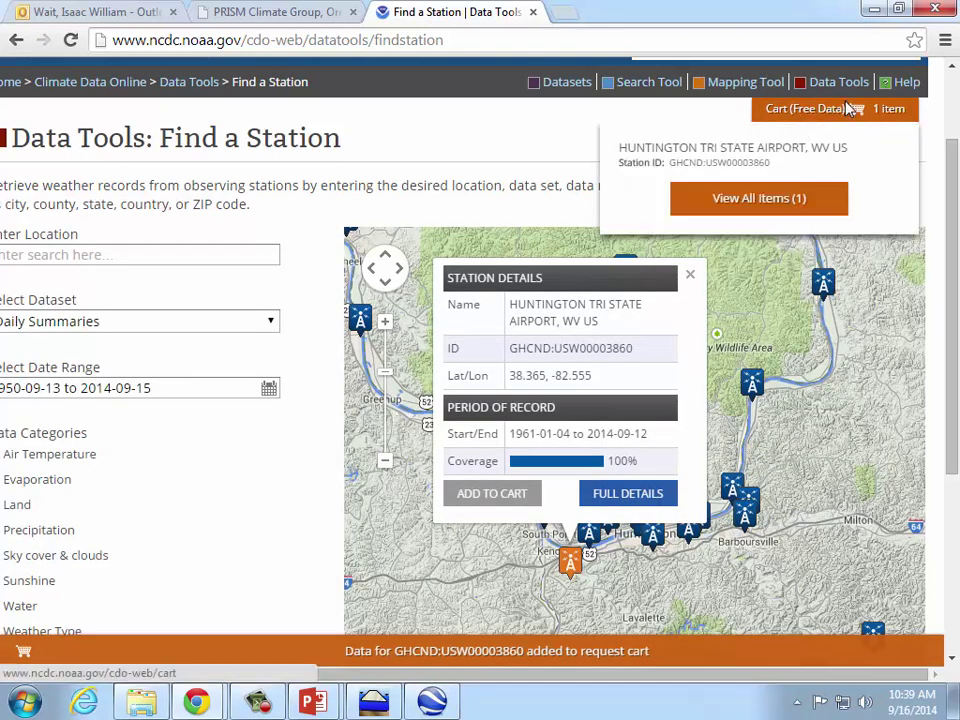
pyautogui.scroll(-3, 431, 525)
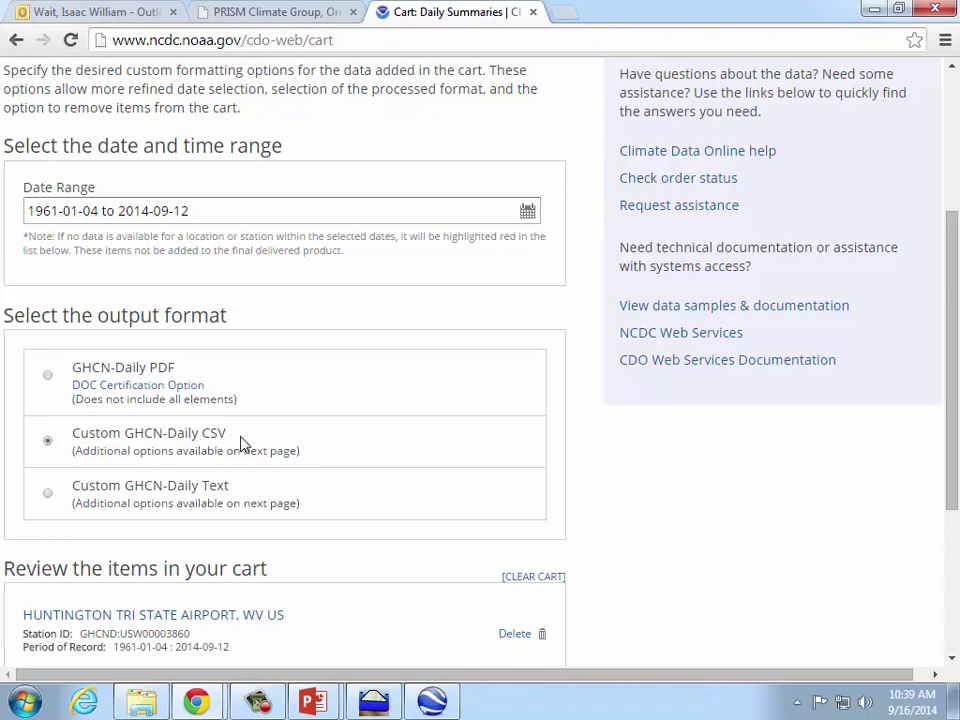
pyautogui.moveTo(955, 348); pyautogui.dragTo(954, 428)
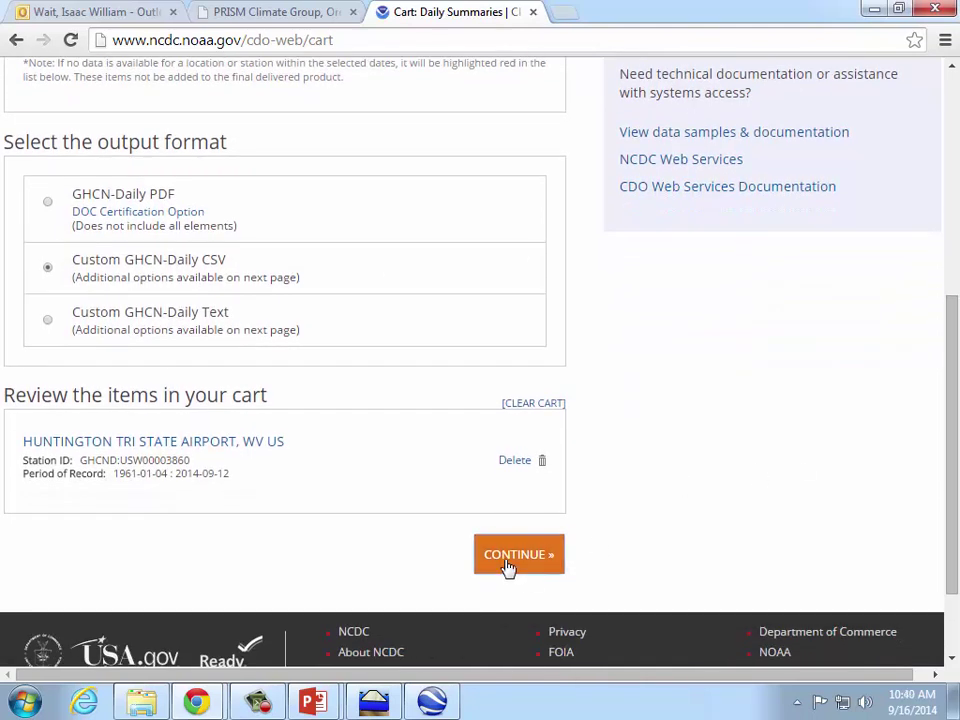
pyautogui.click(508, 556)
# Step: Include the Precipitation data types PRCP, SNWD and SNOW in the custom output and continue to the order review
pyautogui.scroll(-3, 516, 551)
pyautogui.scroll(-2, 516, 553)
pyautogui.scroll(1, 379, 450)
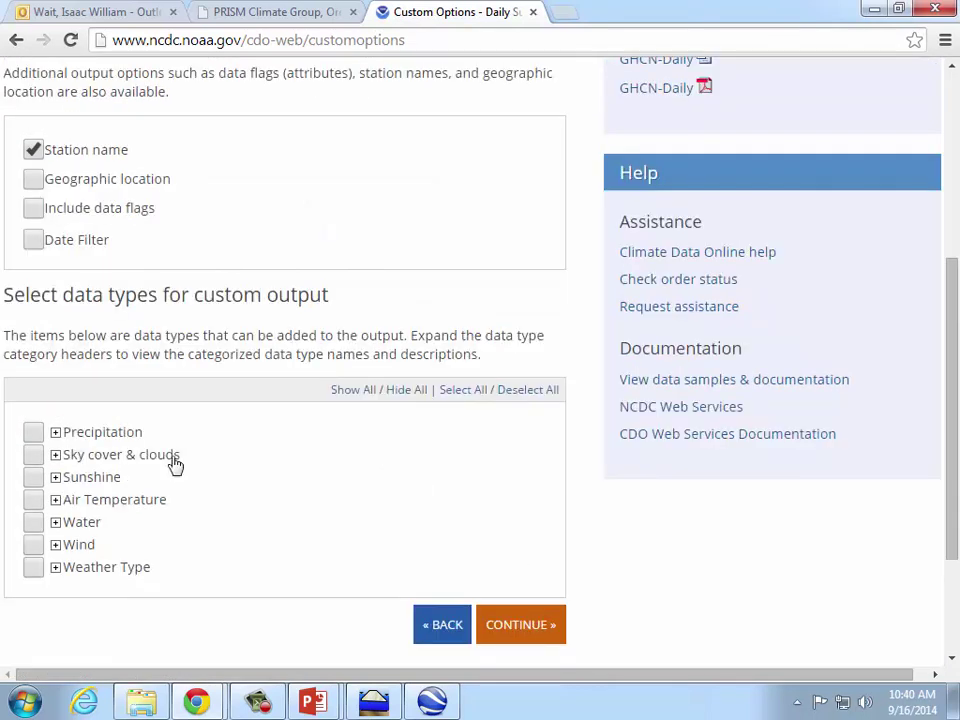
pyautogui.click(56, 432)
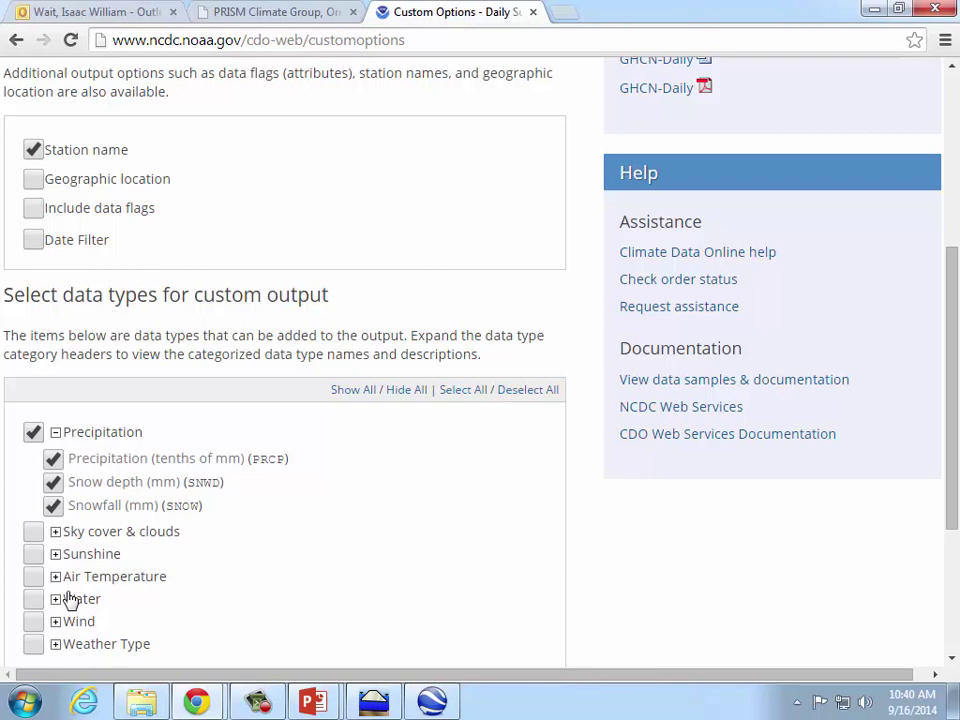
pyautogui.scroll(-1, 70, 599)
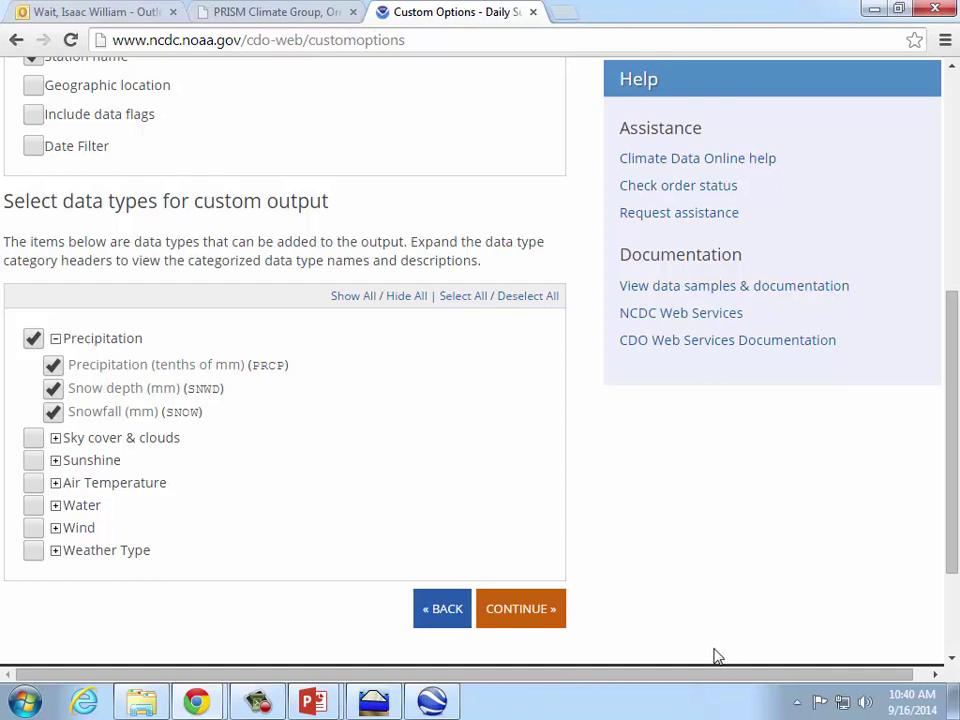
pyautogui.click(520, 609)
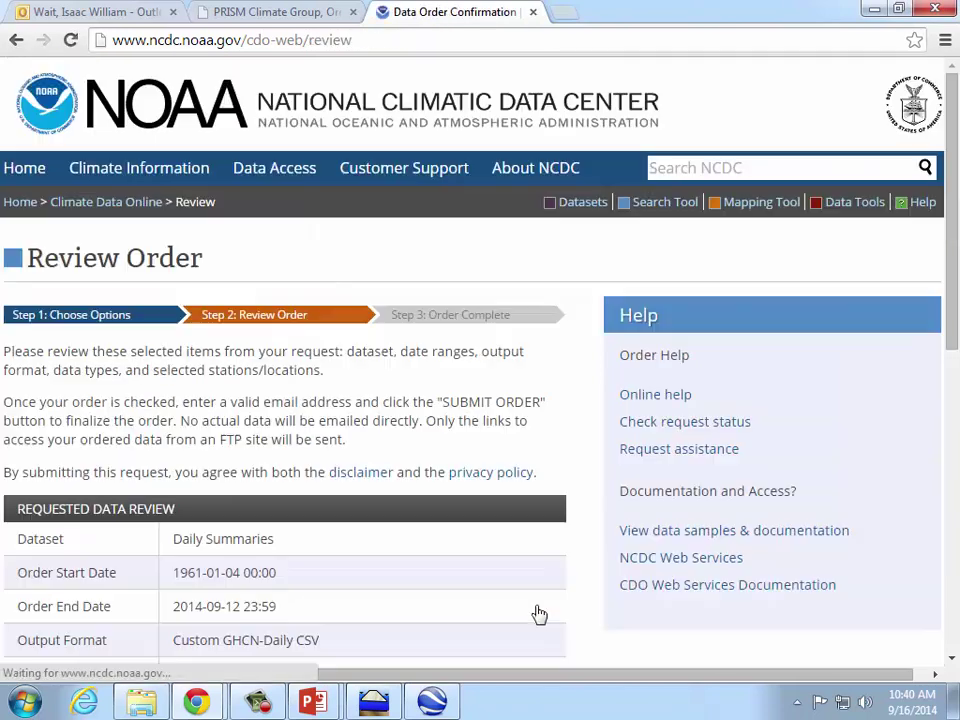
# Step: Review the requested data and go through the email address and verification fields without filling them in
pyautogui.scroll(-4, 558, 571)
pyautogui.click(219, 437)
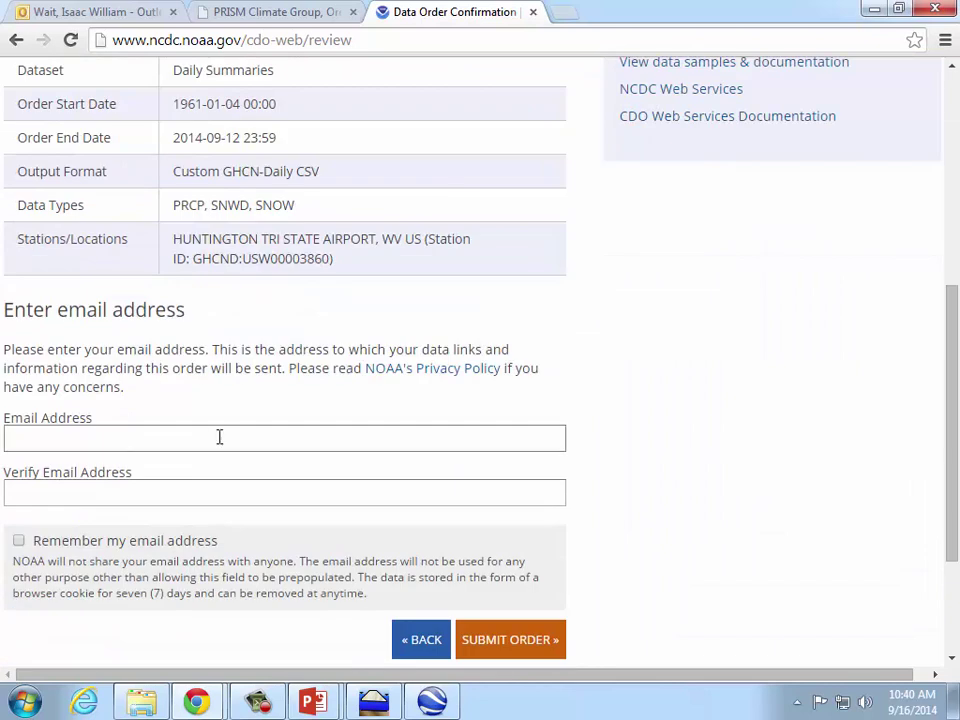
pyautogui.click(341, 493)
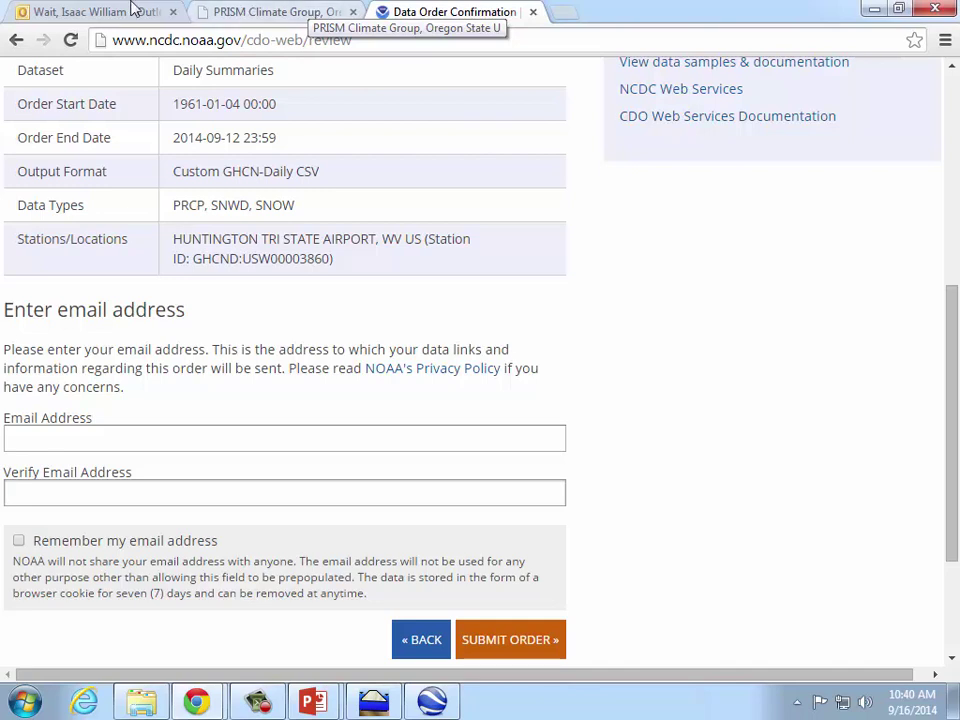
# Step: Switch to Outlook Web App and open the inbox message from NCDC CDO about the completed Climate Data Online request in a maximized window
pyautogui.click(95, 10)
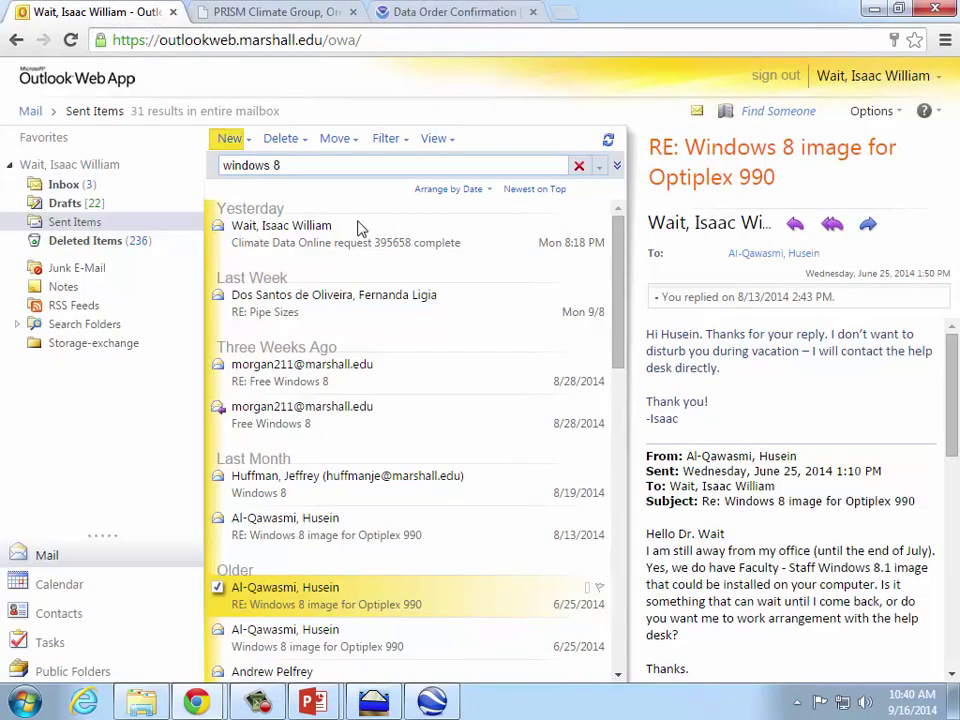
pyautogui.click(620, 592)
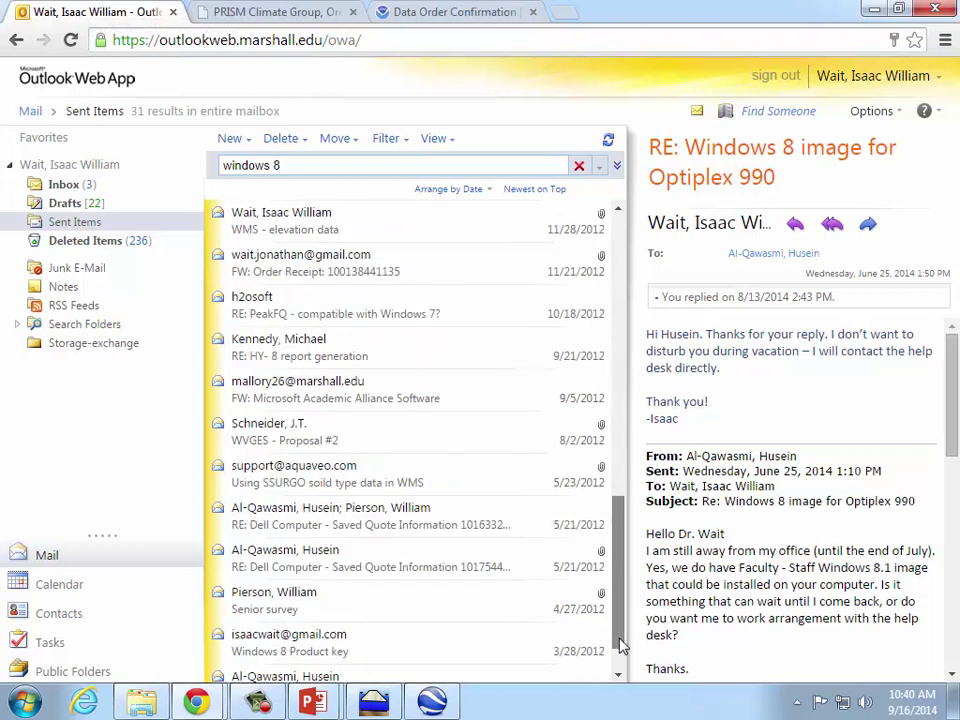
pyautogui.click(30, 184)
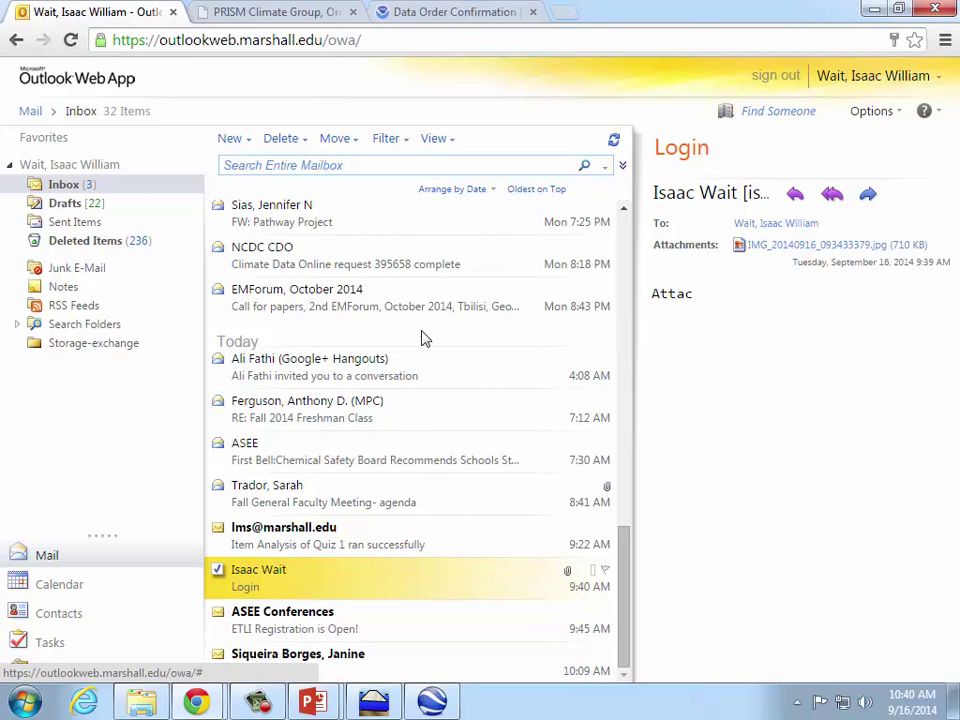
pyautogui.click(420, 252)
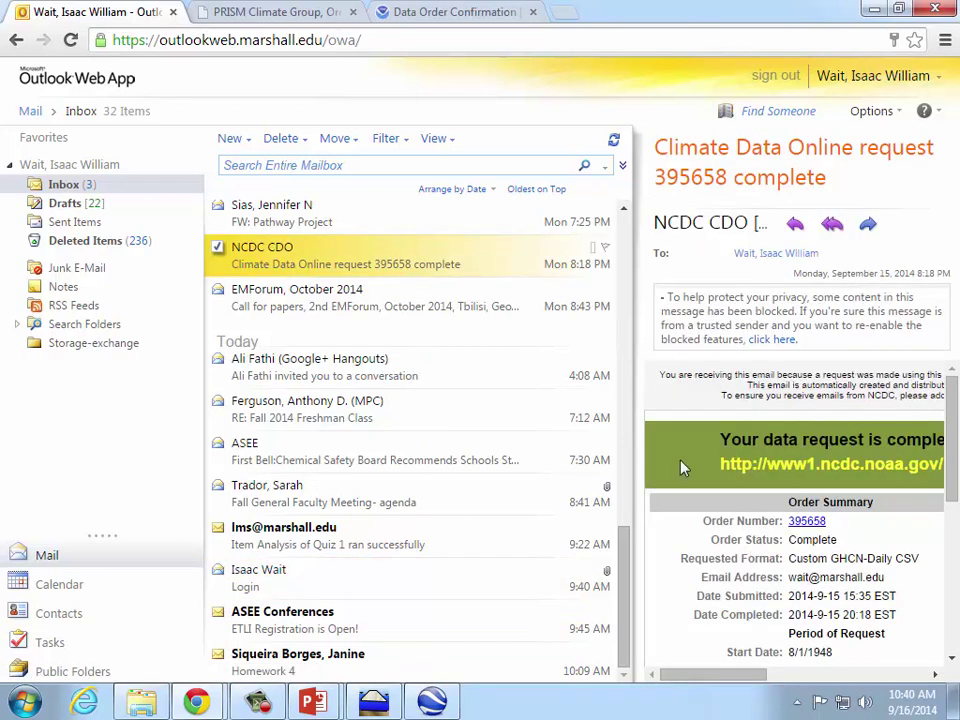
pyautogui.doubleClick(414, 266)
pyautogui.click(608, 11)
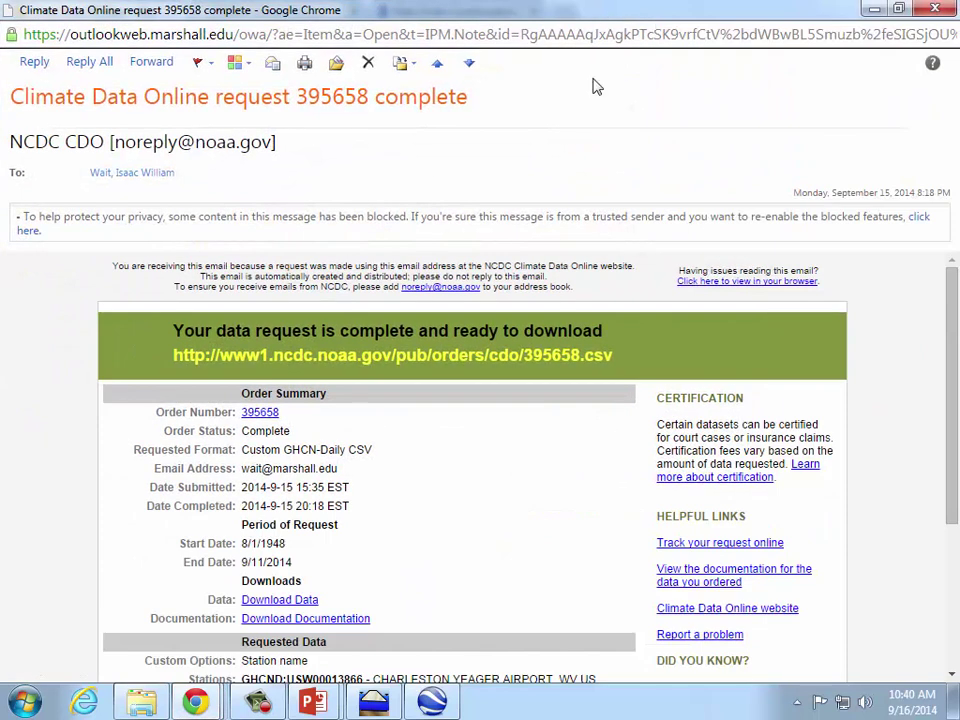
# Step: Download the ordered data CSV from the message and open it in Excel from the Downloads folder
pyautogui.scroll(-3, 569, 415)
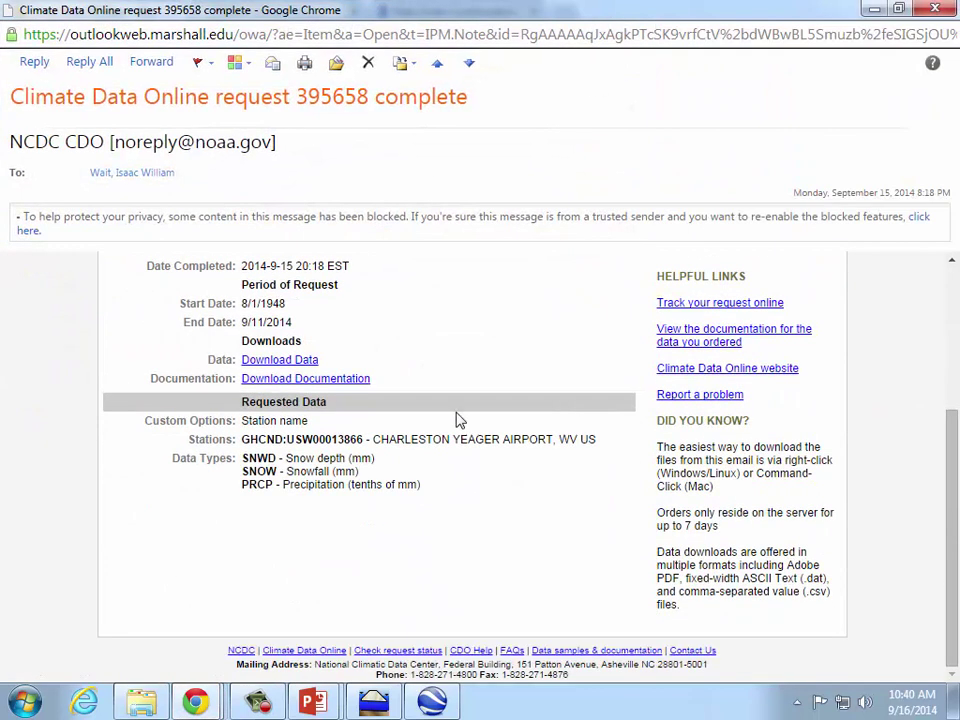
pyautogui.click(287, 360)
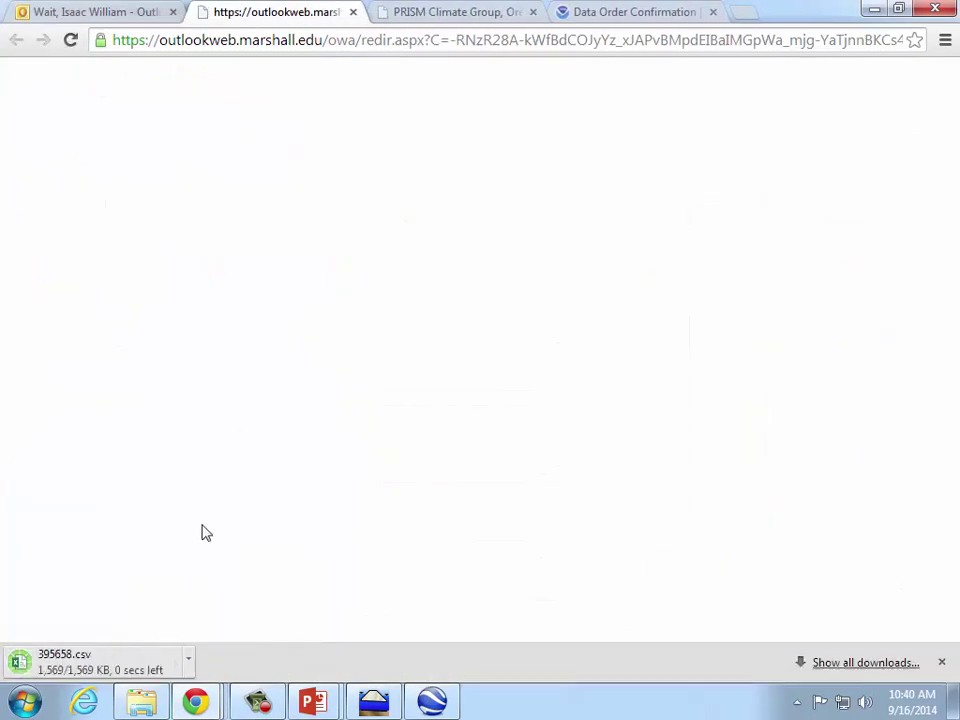
pyautogui.click(188, 660)
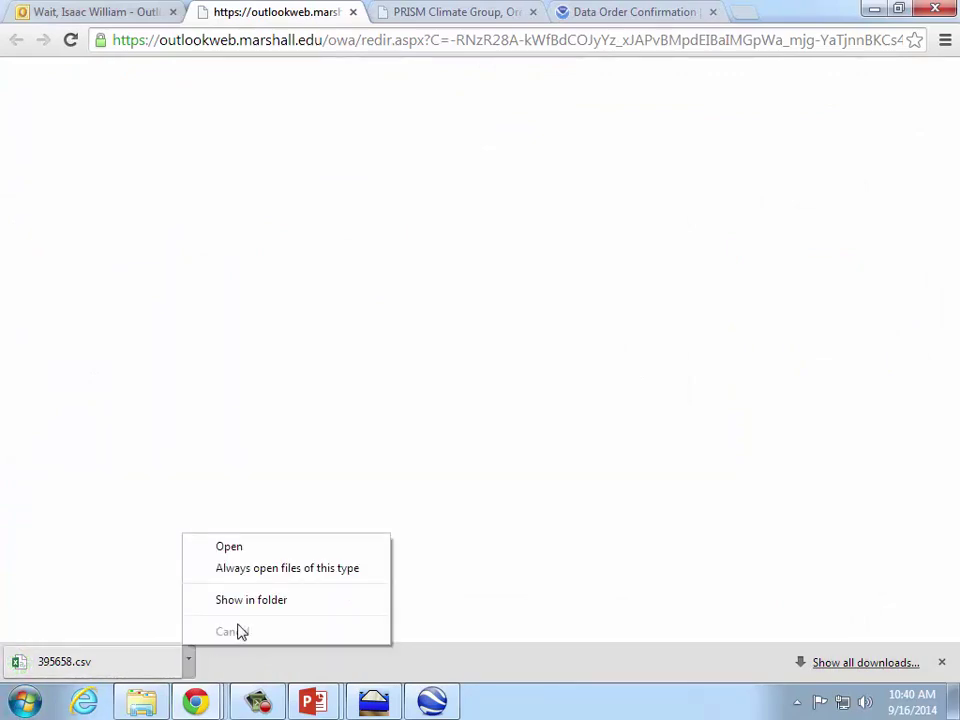
pyautogui.click(300, 600)
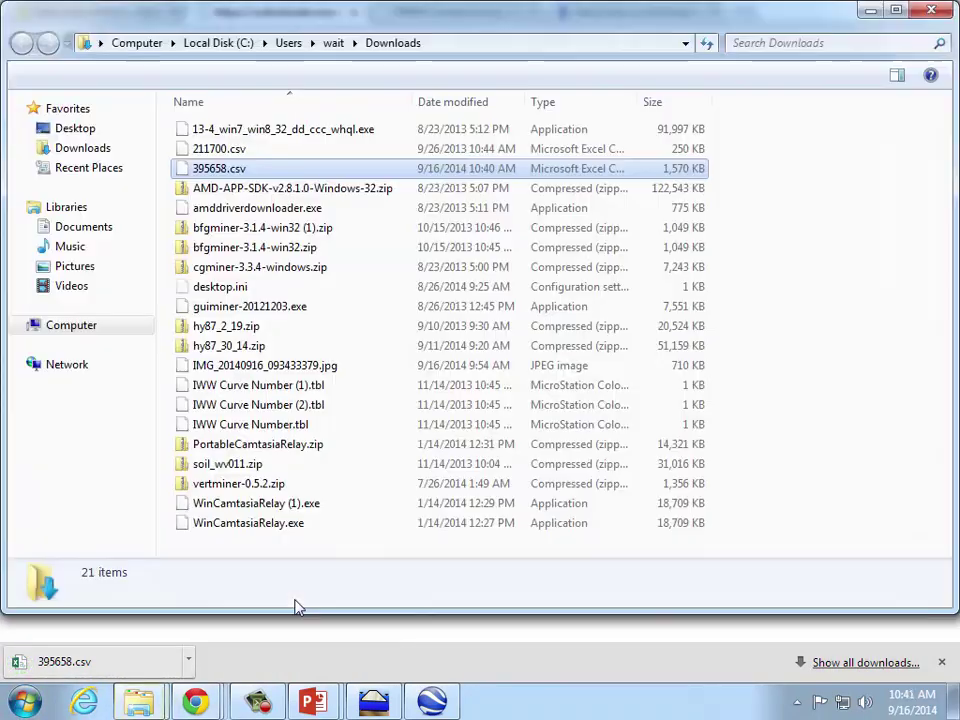
pyautogui.doubleClick(283, 170)
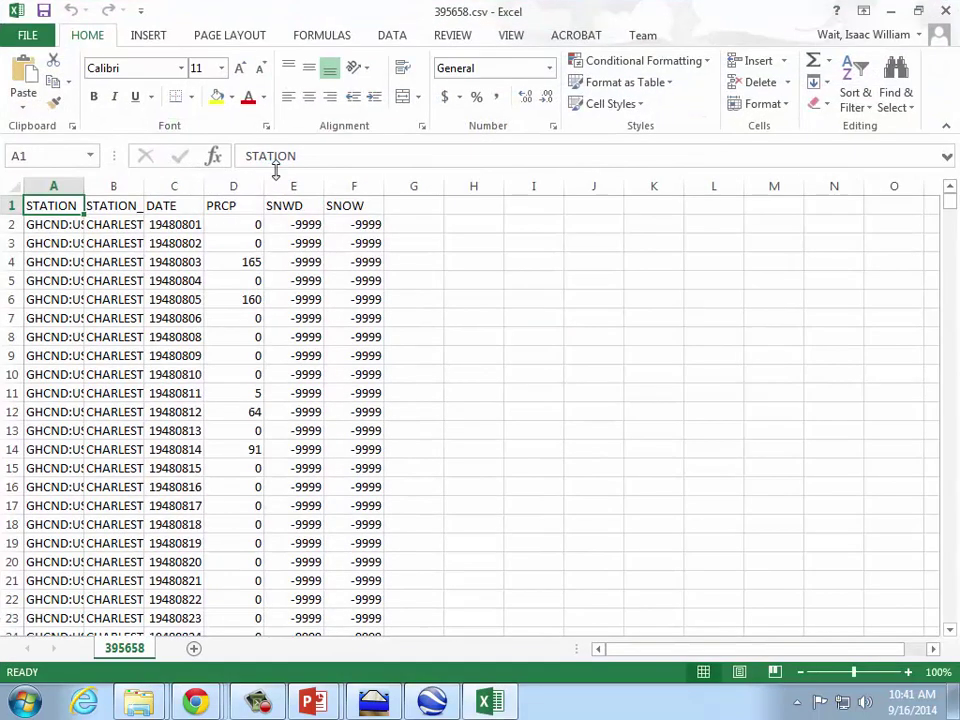
# Step: Delete the SNWD and SNOW columns from the precipitation data
pyautogui.click(289, 186)
pyautogui.click(351, 186)
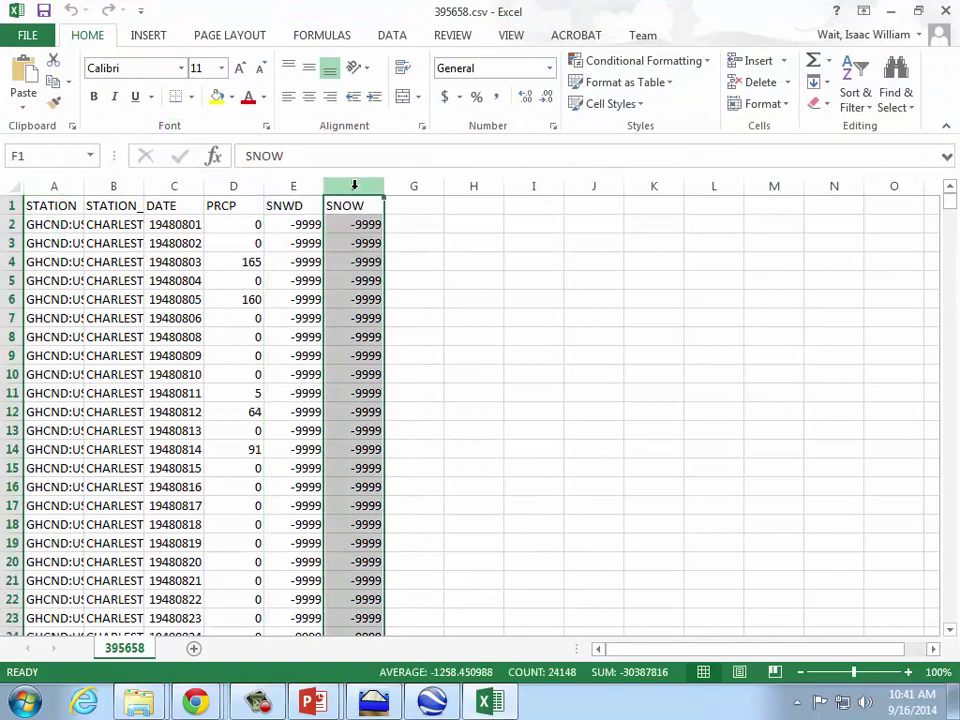
pyautogui.keyDown('shift'); pyautogui.click(293, 186); pyautogui.keyUp('shift')
pyautogui.rightClick(293, 186)
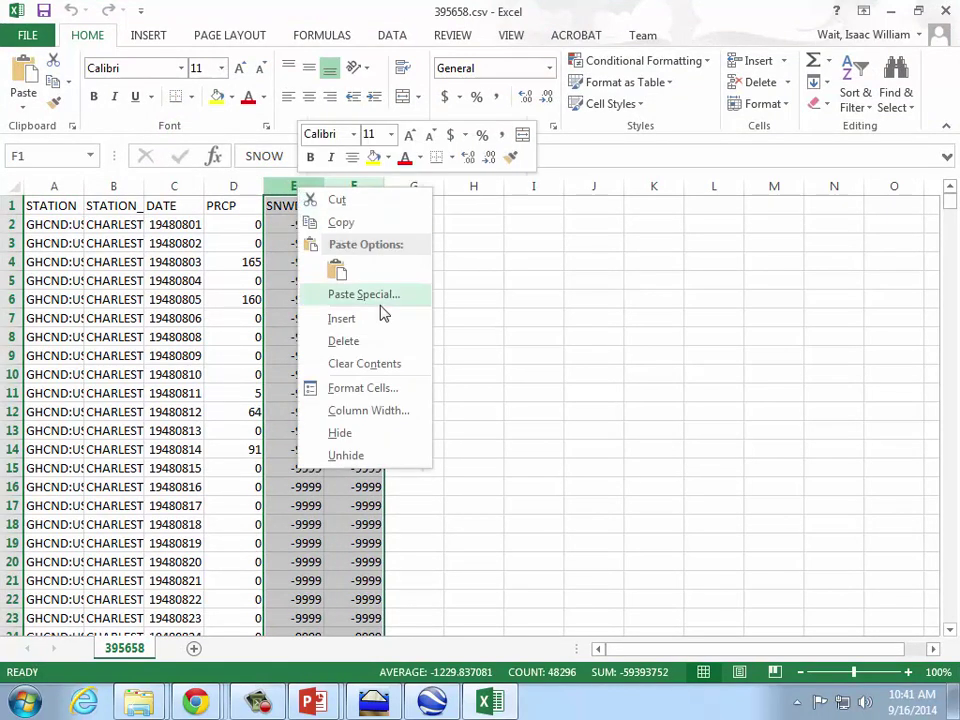
pyautogui.click(380, 340)
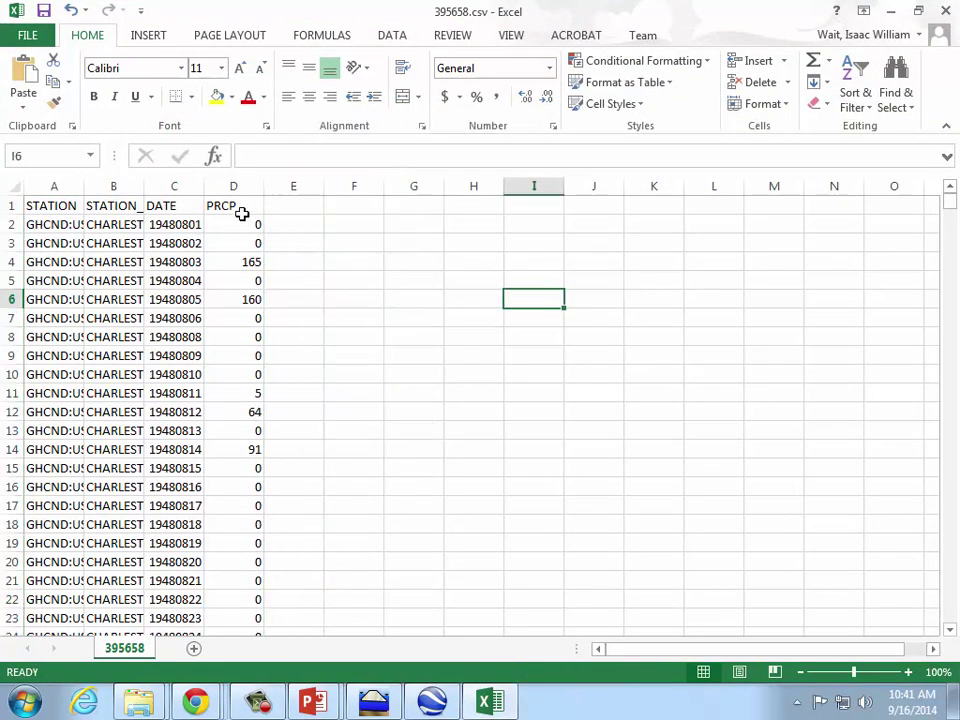
# Step: Change the PRCP header to "PRCP (tenths of mm)" and widen column D to fit it
pyautogui.click(236, 206)
pyautogui.click(305, 156)
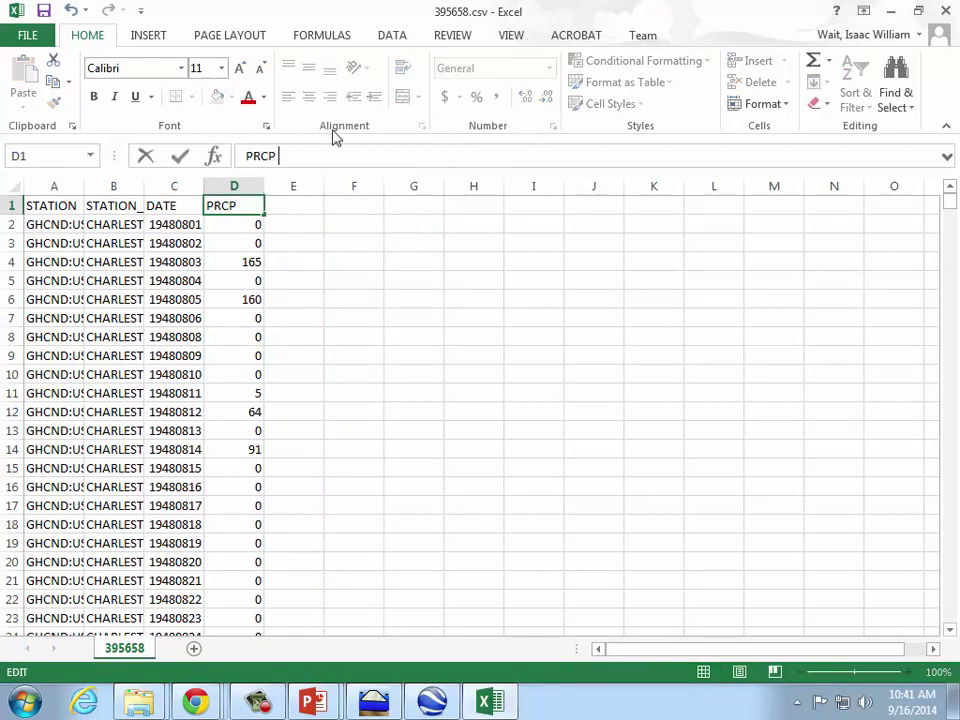
pyautogui.write('(tenths of mm)')
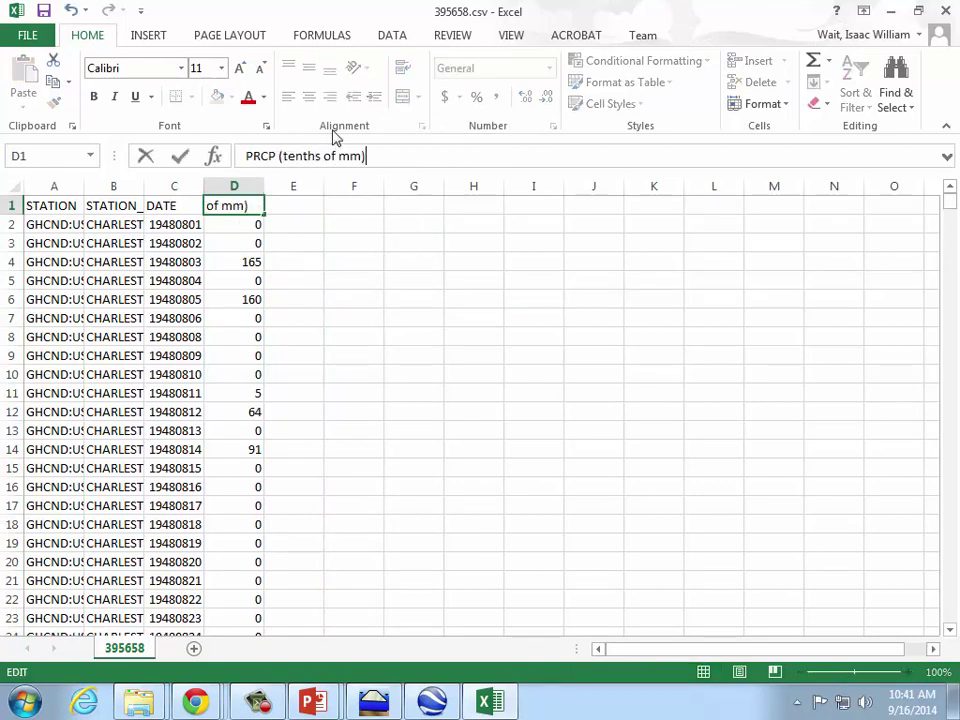
pyautogui.press('Return')
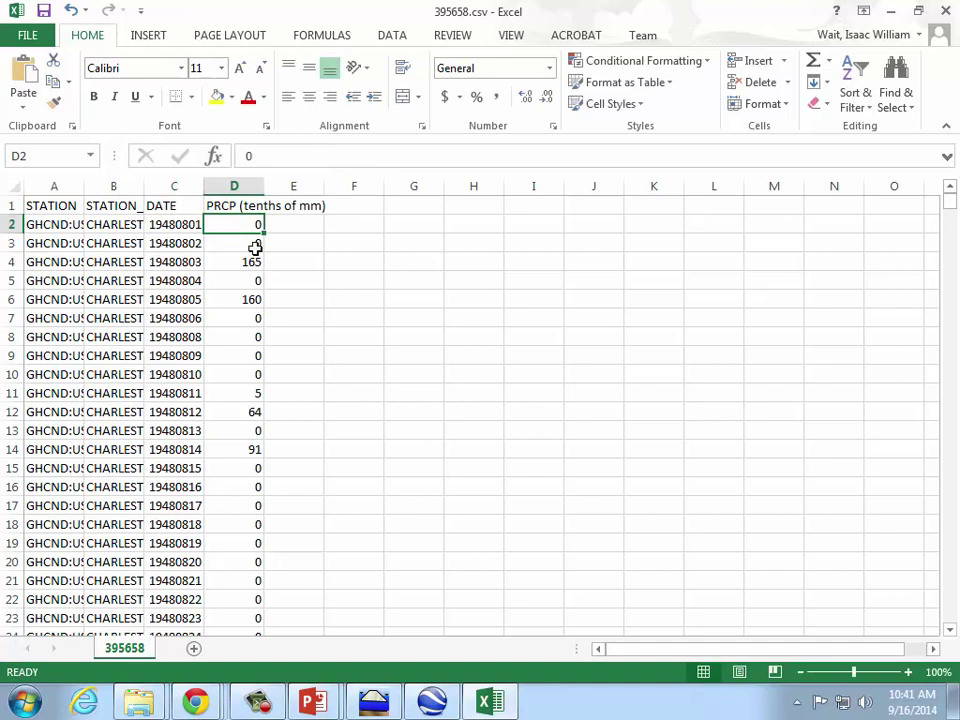
pyautogui.click(252, 260)
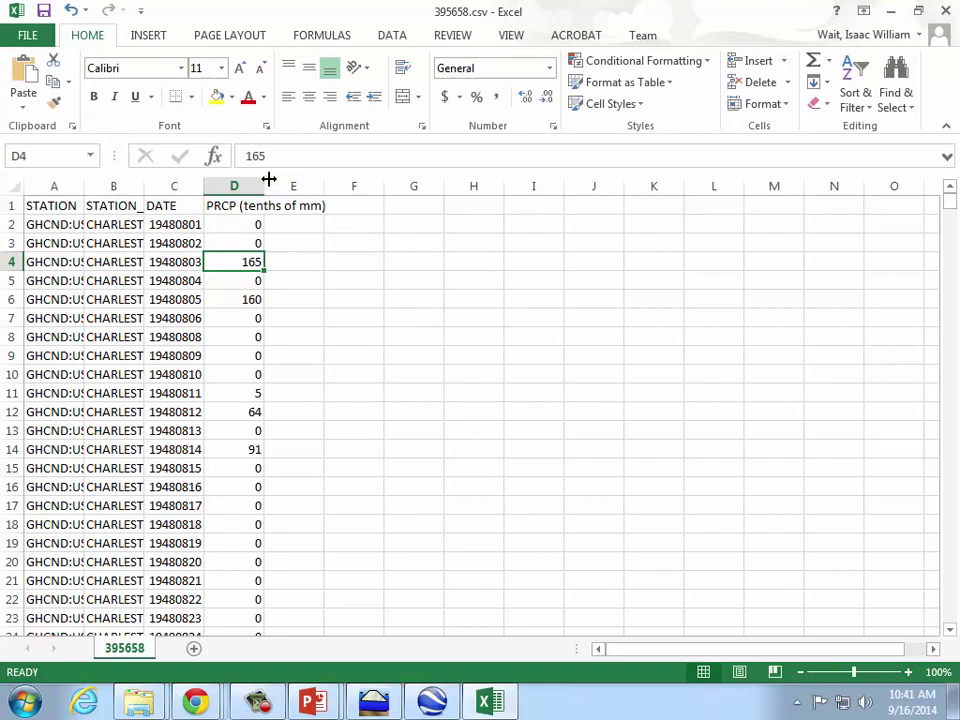
pyautogui.moveTo(268, 184); pyautogui.dragTo(344, 185)
# Step: Add the header "Precip (in)" in cell E1
pyautogui.click(374, 202)
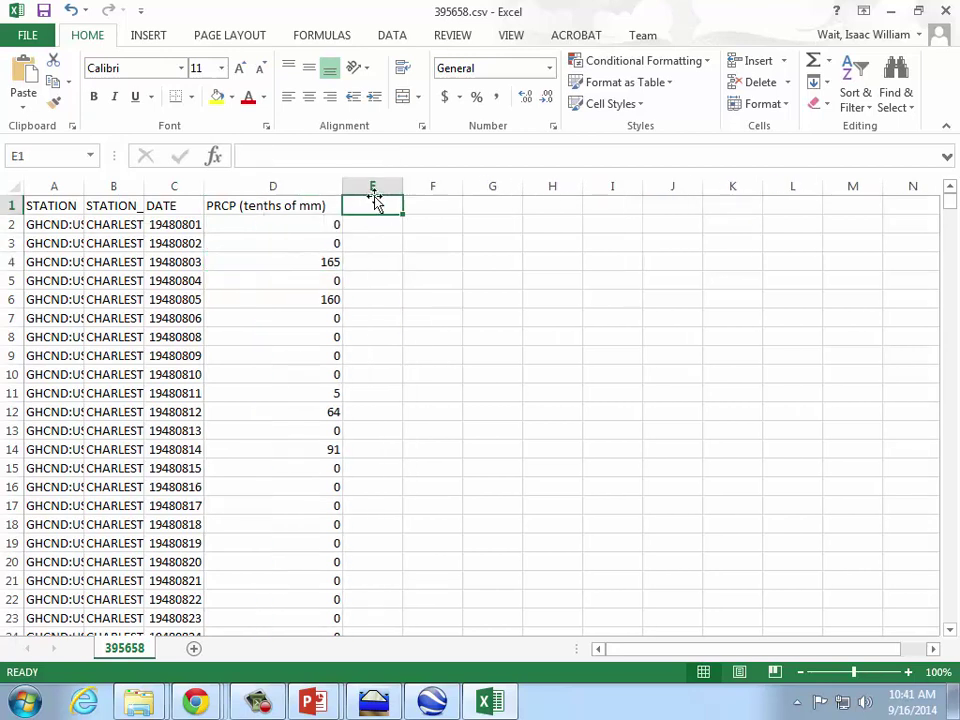
pyautogui.write('Preci')
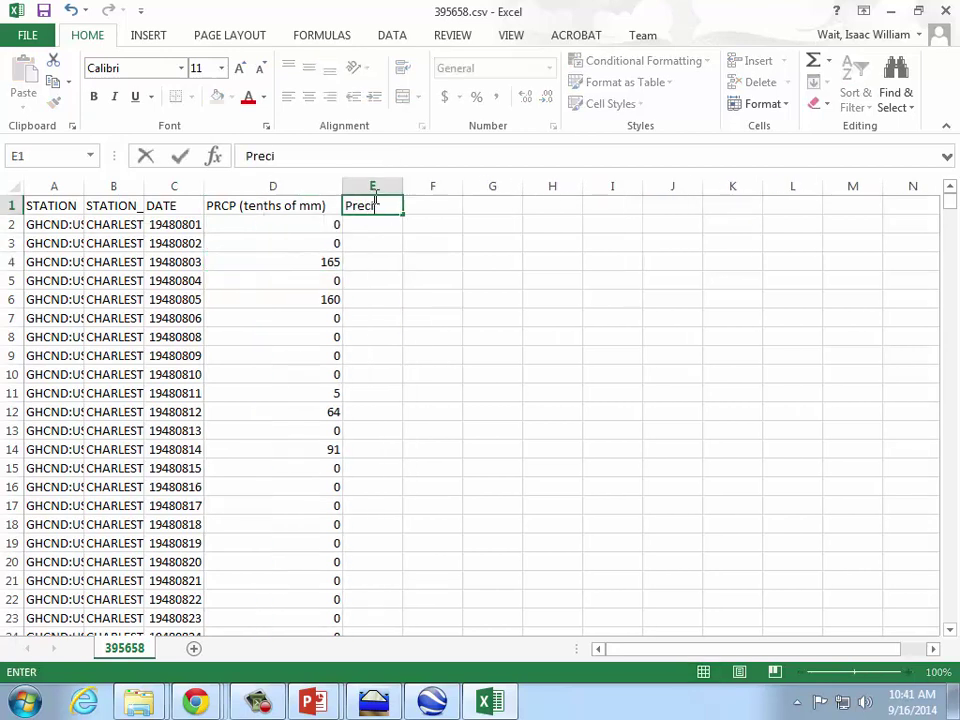
pyautogui.write('p (in)')
pyautogui.press('Return')
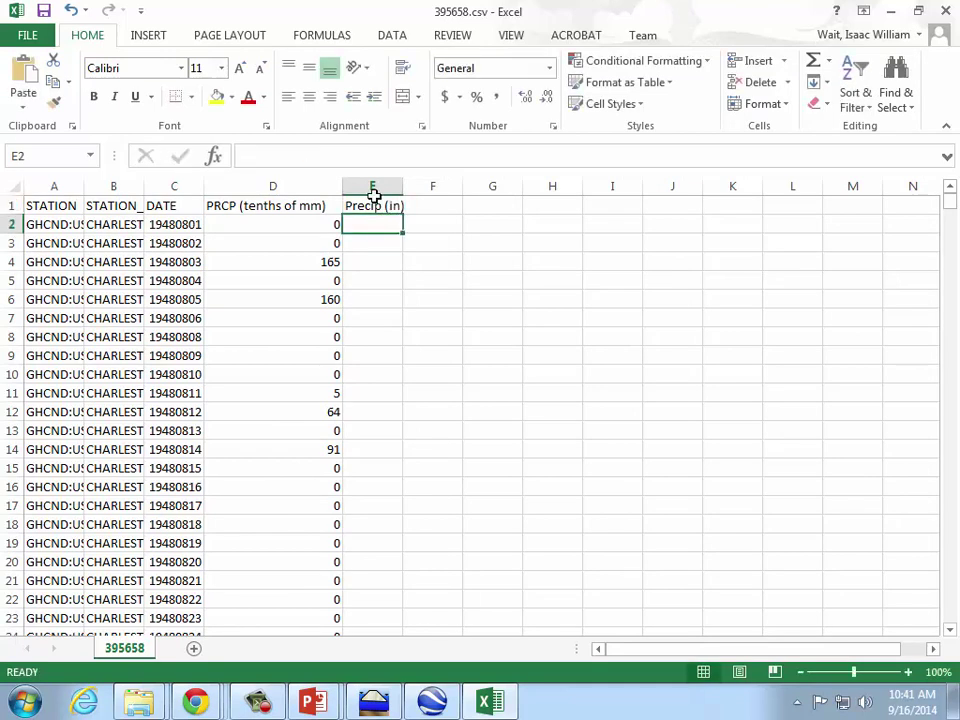
# Step: Convert the precipitation to inches with =D2/254 in E2 and fill the formula down the whole column
pyautogui.write('=')
pyautogui.press('Left')
pyautogui.write('/2')
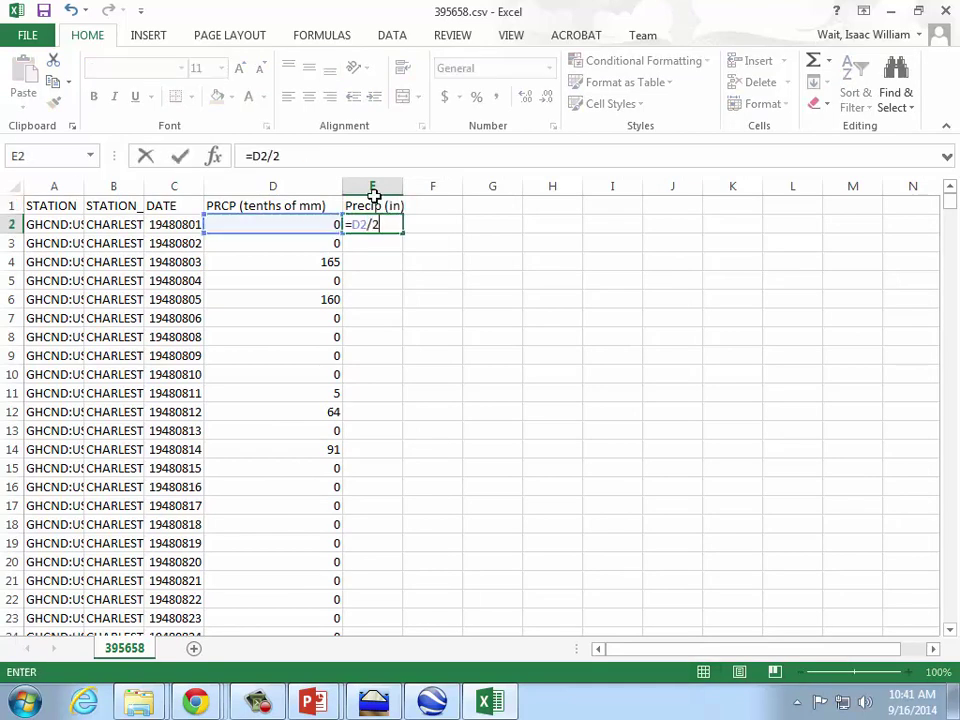
pyautogui.press('Return')
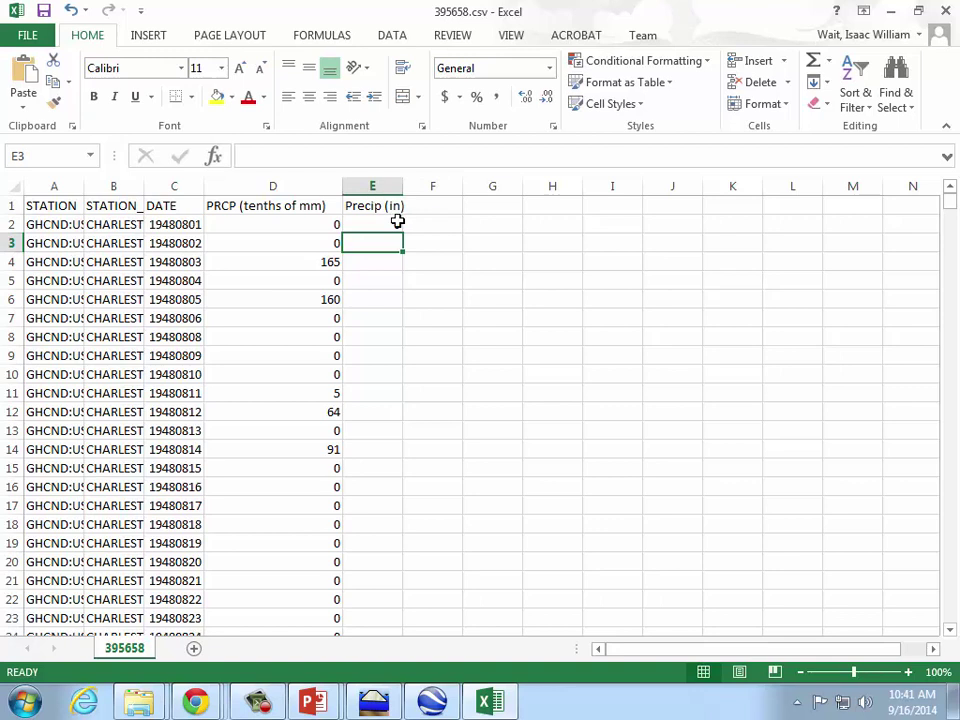
pyautogui.click(398, 222)
pyautogui.doubleClick(403, 232)
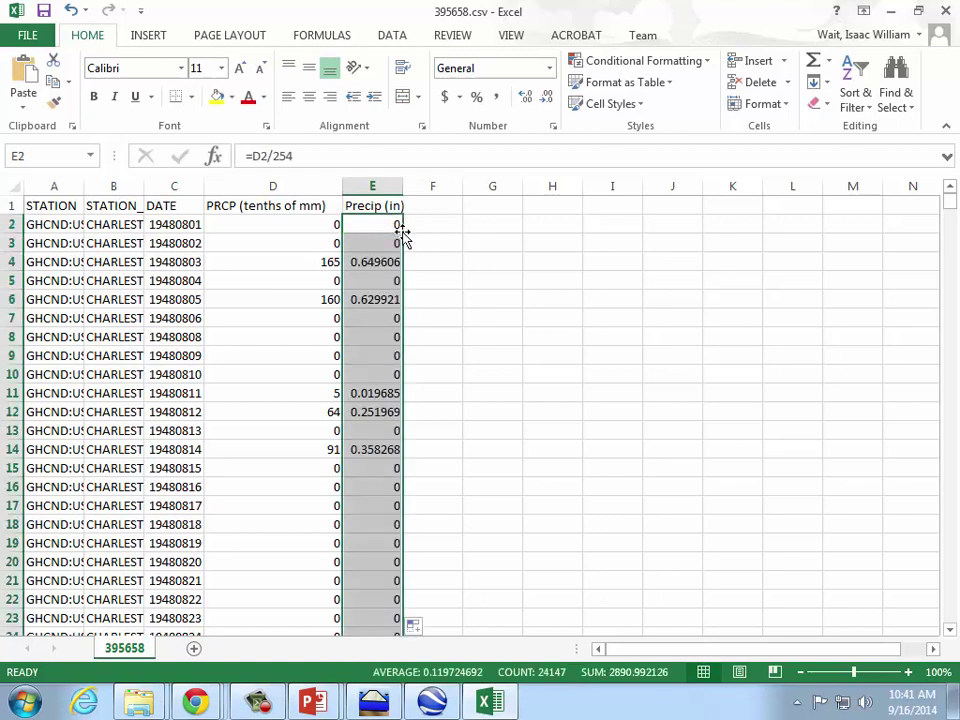
pyautogui.click(208, 204)
pyautogui.click(165, 227)
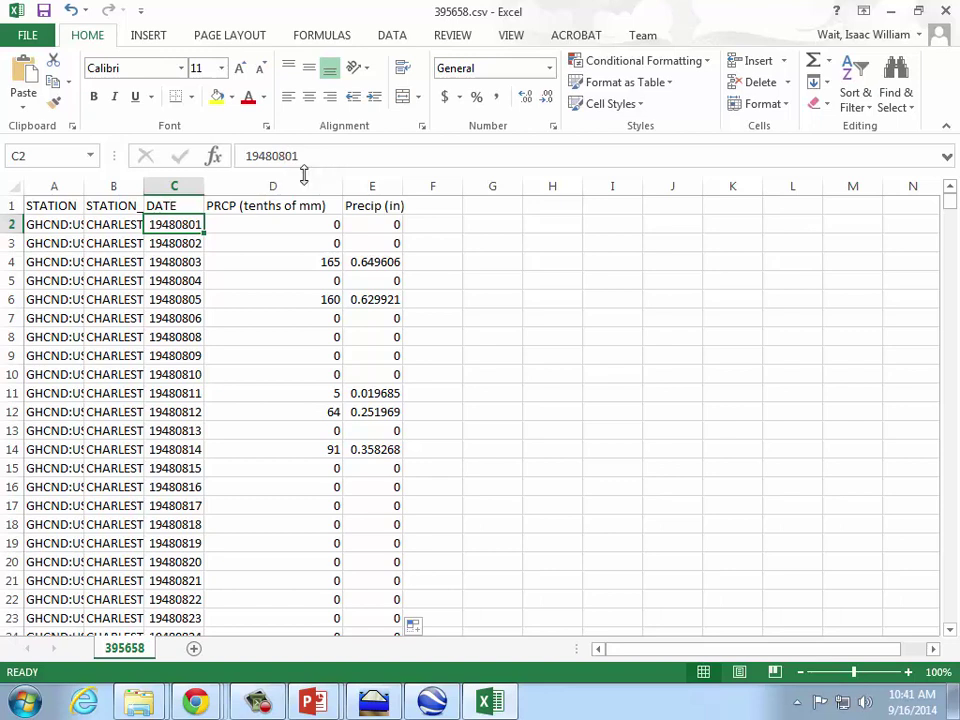
pyautogui.click(178, 245)
pyautogui.click(183, 263)
pyautogui.click(626, 298)
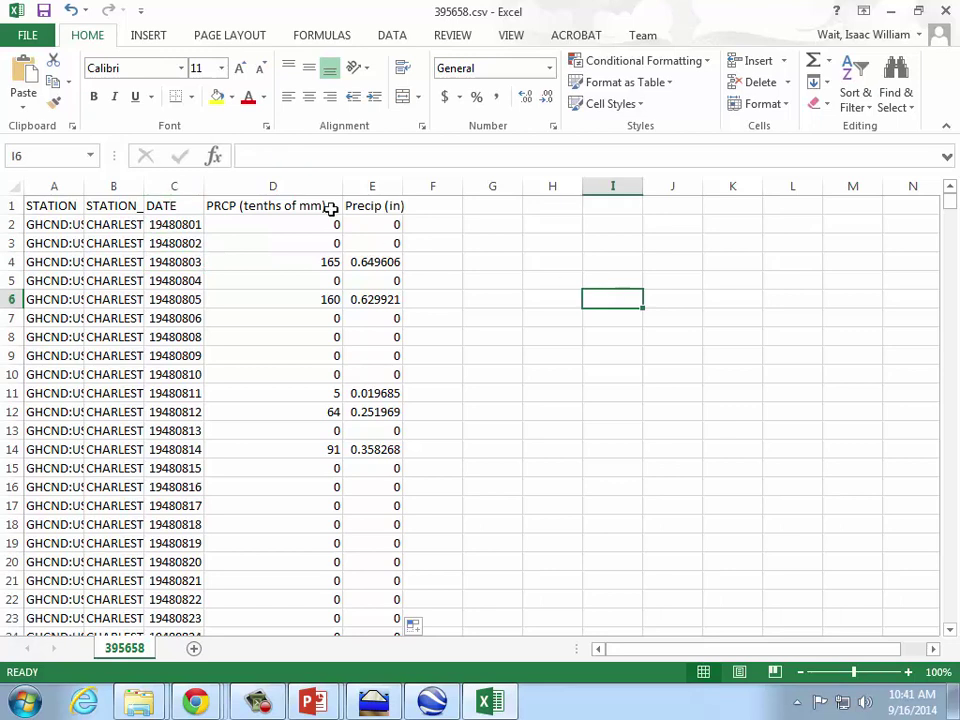
# Step: Fit the width of the Precip (in) column and sort the records by it from largest to smallest
pyautogui.doubleClick(404, 186)
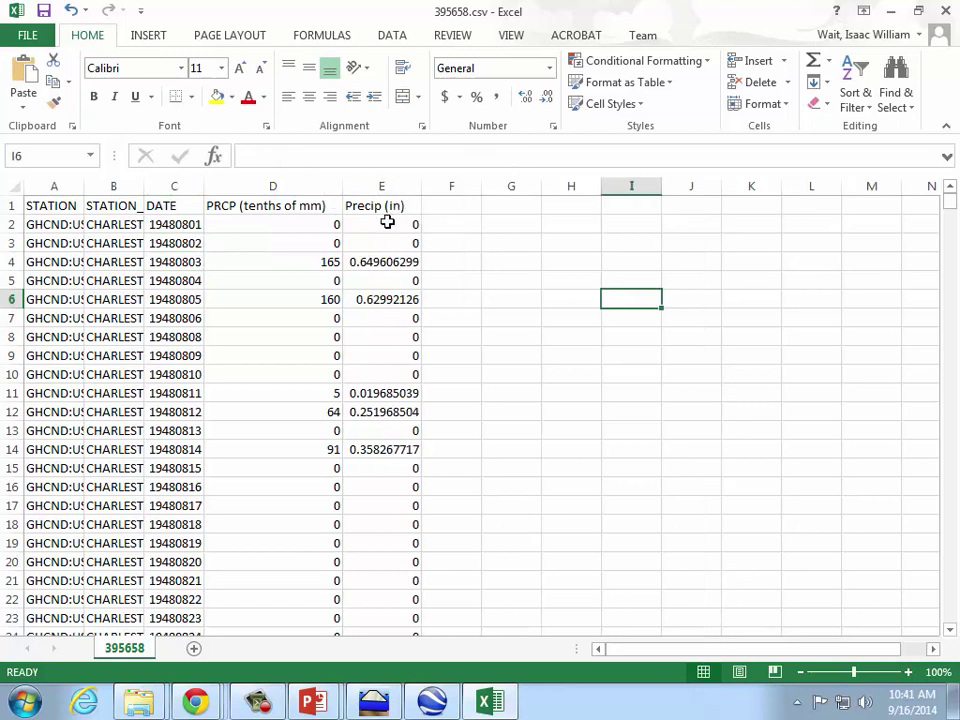
pyautogui.click(387, 222)
pyautogui.click(385, 186)
pyautogui.click(388, 221)
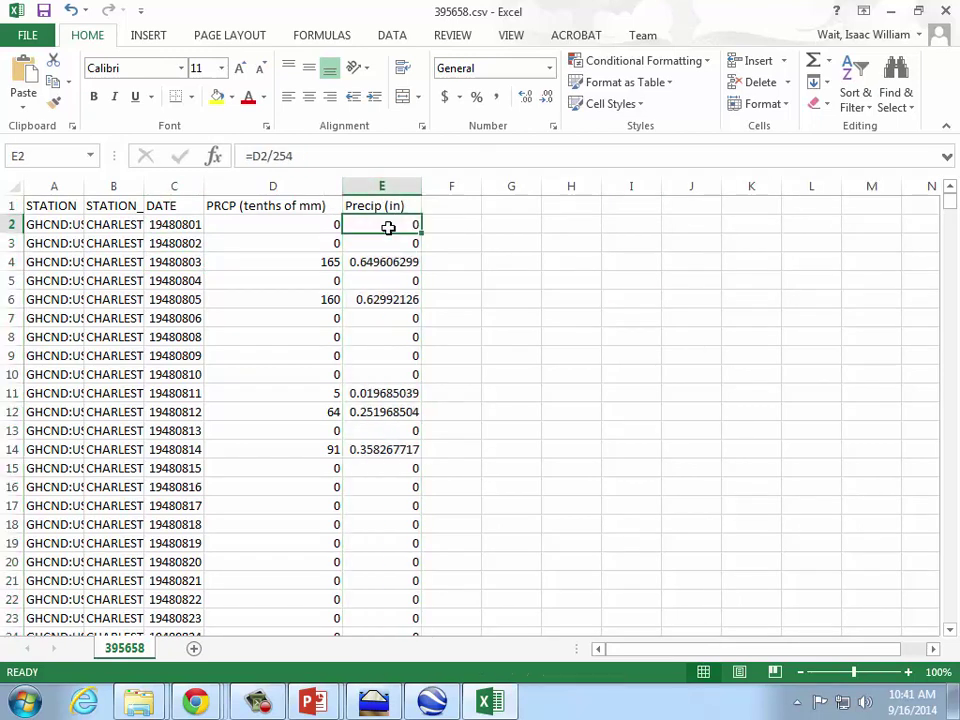
pyautogui.click(857, 98)
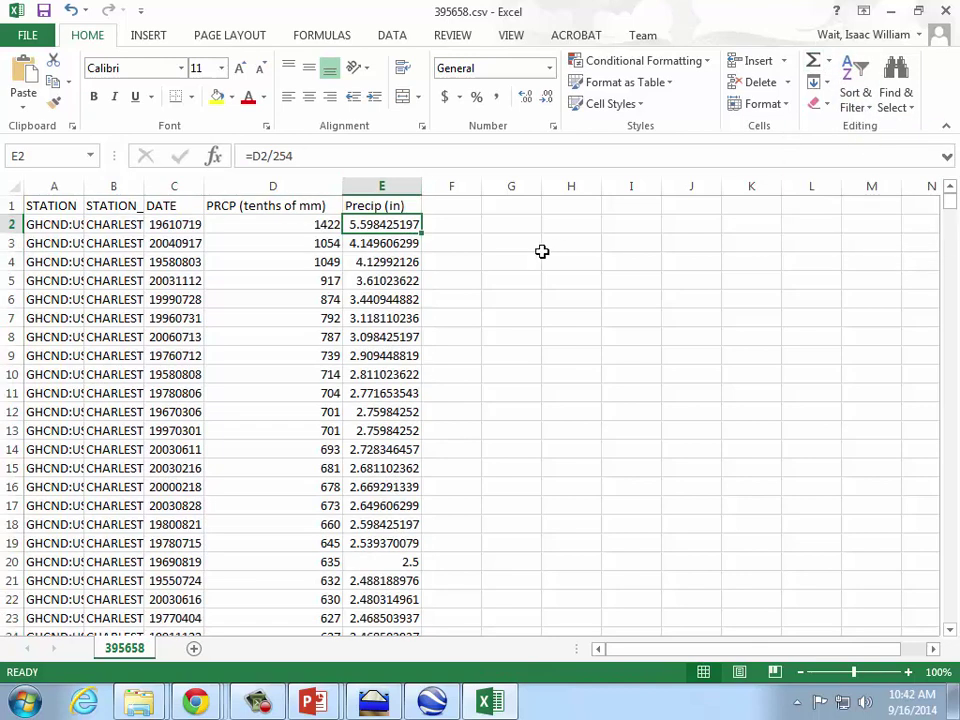
pyautogui.moveTo(555, 251); pyautogui.dragTo(511, 245)
pyautogui.click(364, 224)
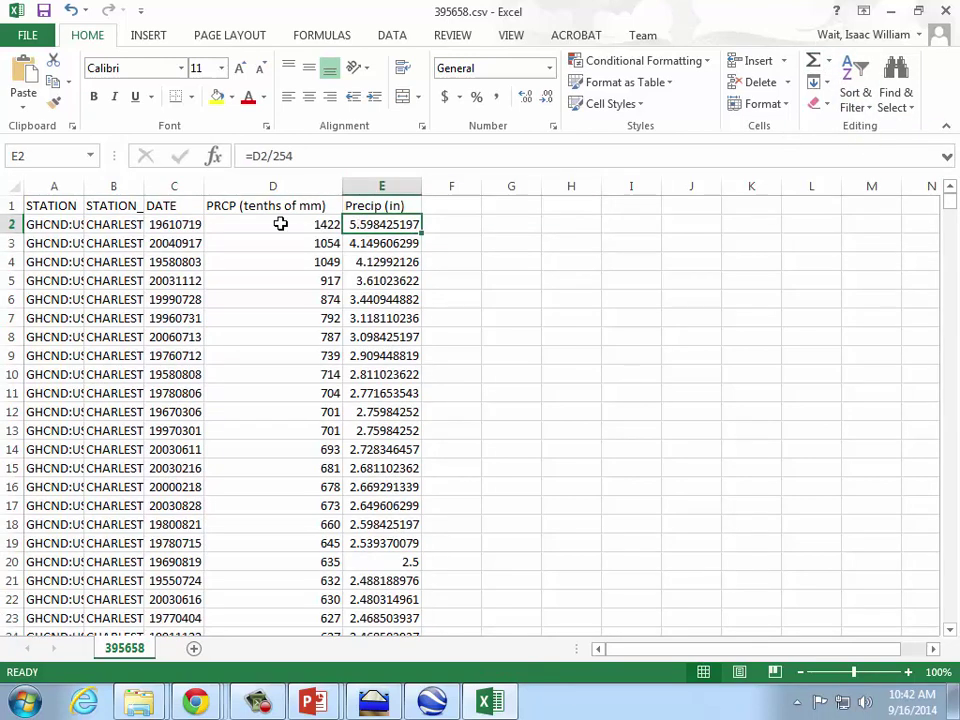
pyautogui.click(176, 227)
pyautogui.click(397, 226)
# Step: Add a Rank header in F1 and number the four largest precipitation records 1 to 4 below it
pyautogui.click(465, 222)
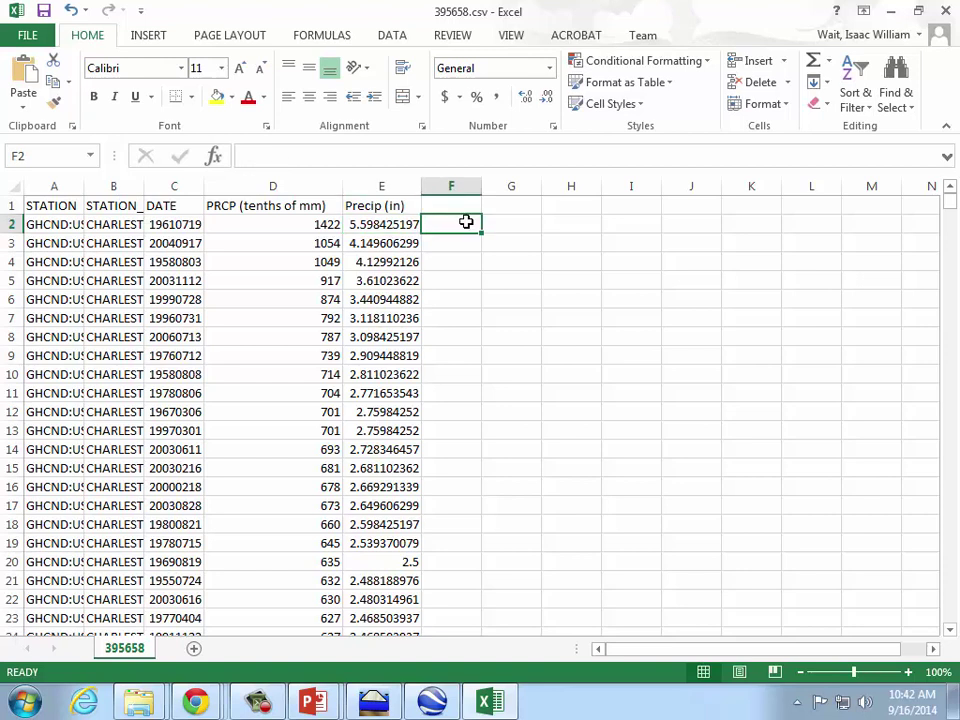
pyautogui.click(452, 202)
pyautogui.write('Rank')
pyautogui.press('Return')
pyautogui.write('1')
pyautogui.press('Return')
pyautogui.write('2')
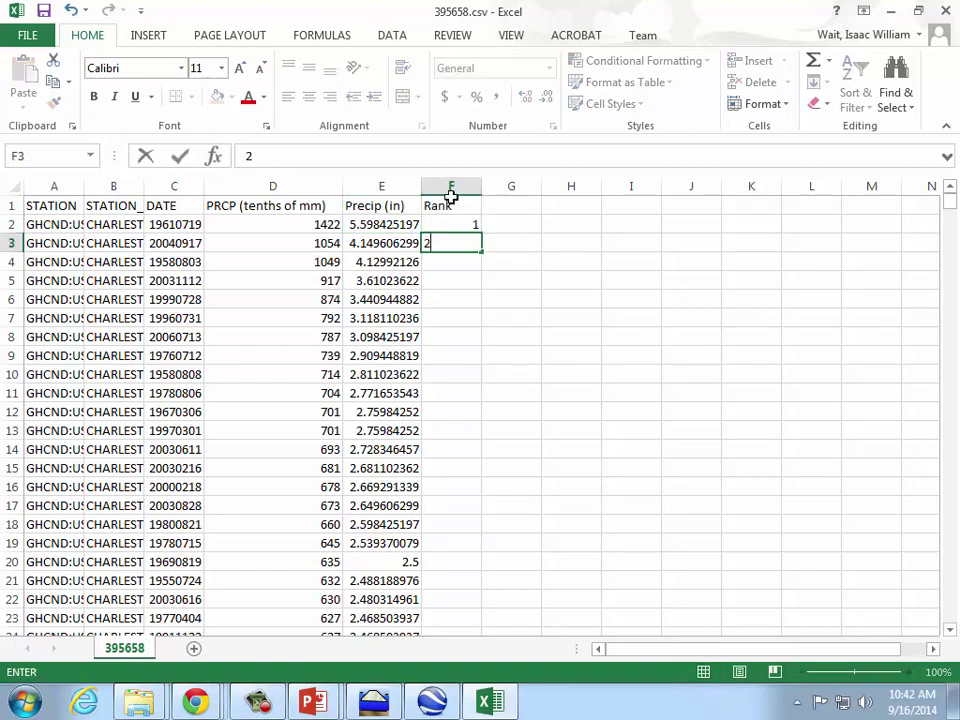
pyautogui.press('Return')
pyautogui.write('3')
pyautogui.press('Return')
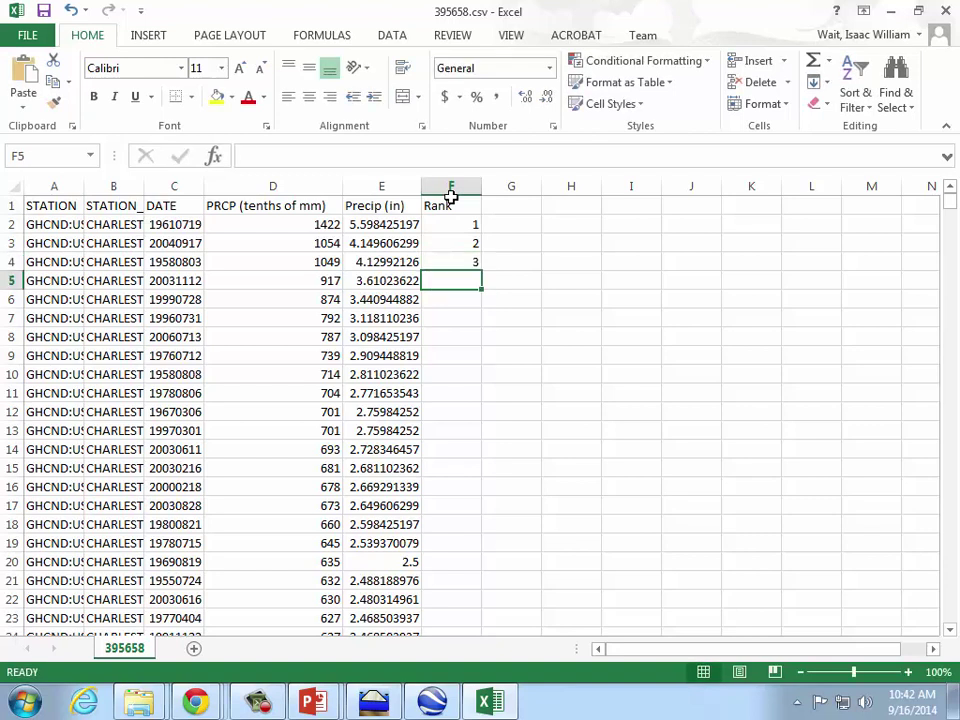
pyautogui.write('4')
pyautogui.press('Return')
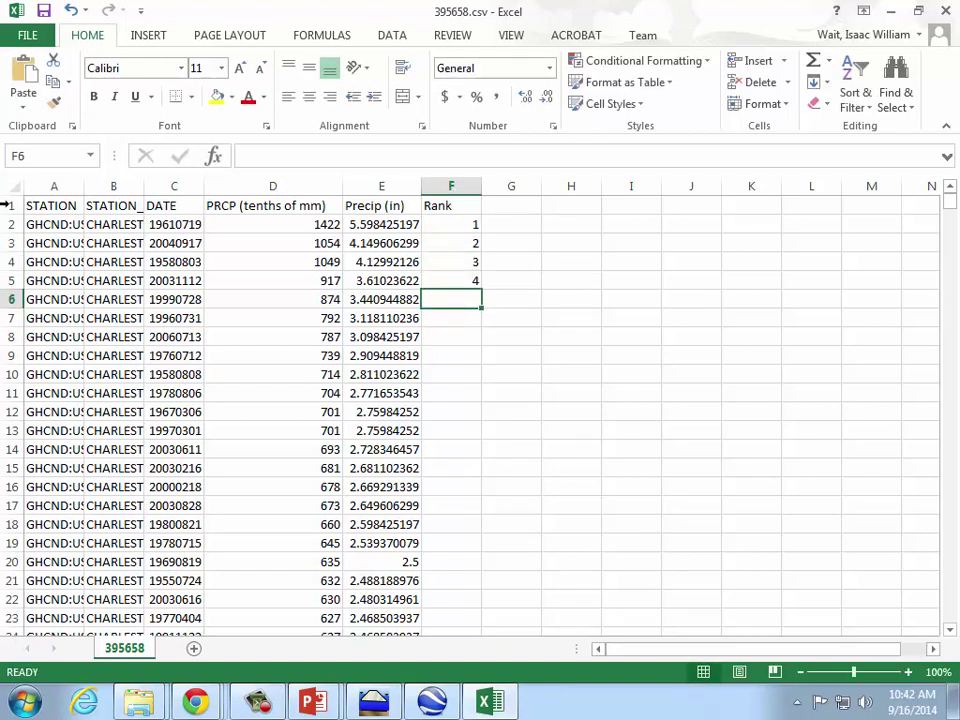
# Step: Insert a blank row above the header row
pyautogui.click(6, 206)
pyautogui.rightClick(8, 207)
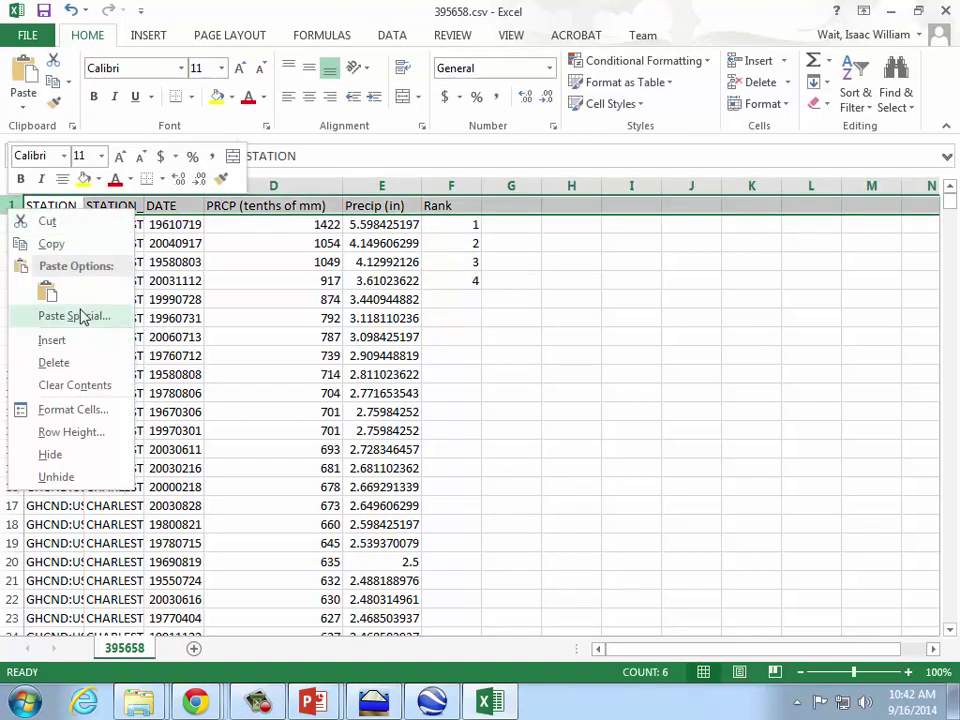
pyautogui.click(52, 340)
pyautogui.click(650, 392)
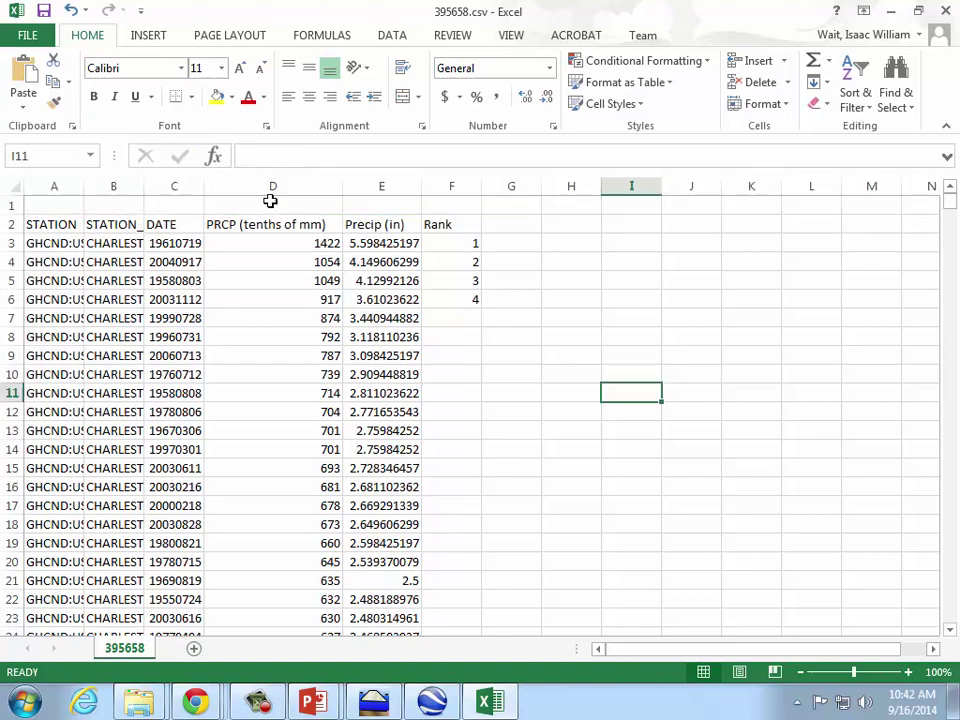
pyautogui.click(375, 205)
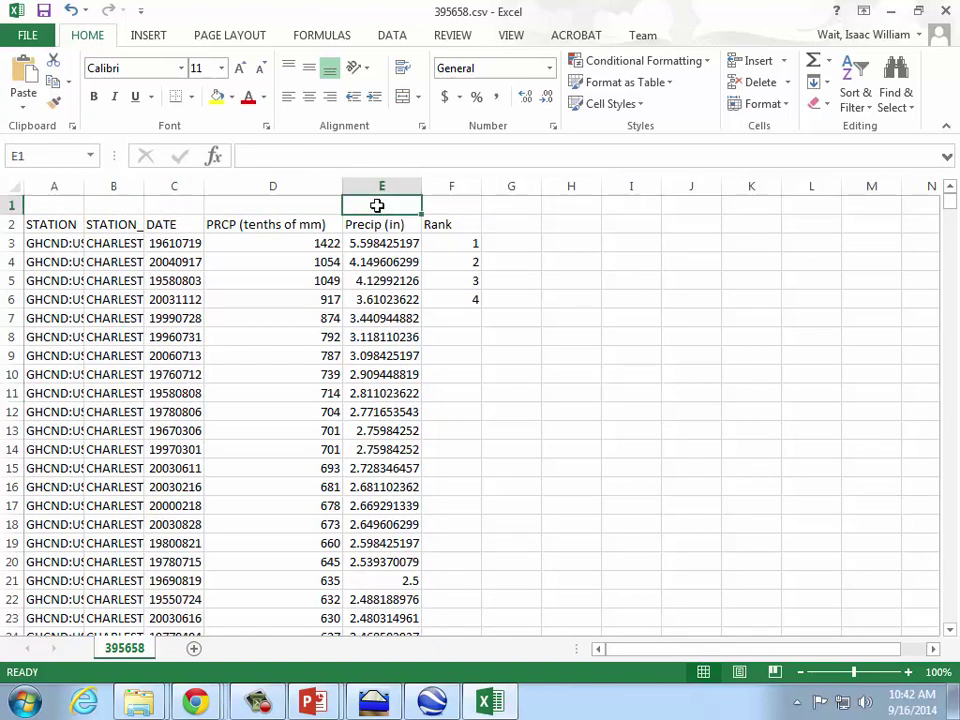
pyautogui.write('=')
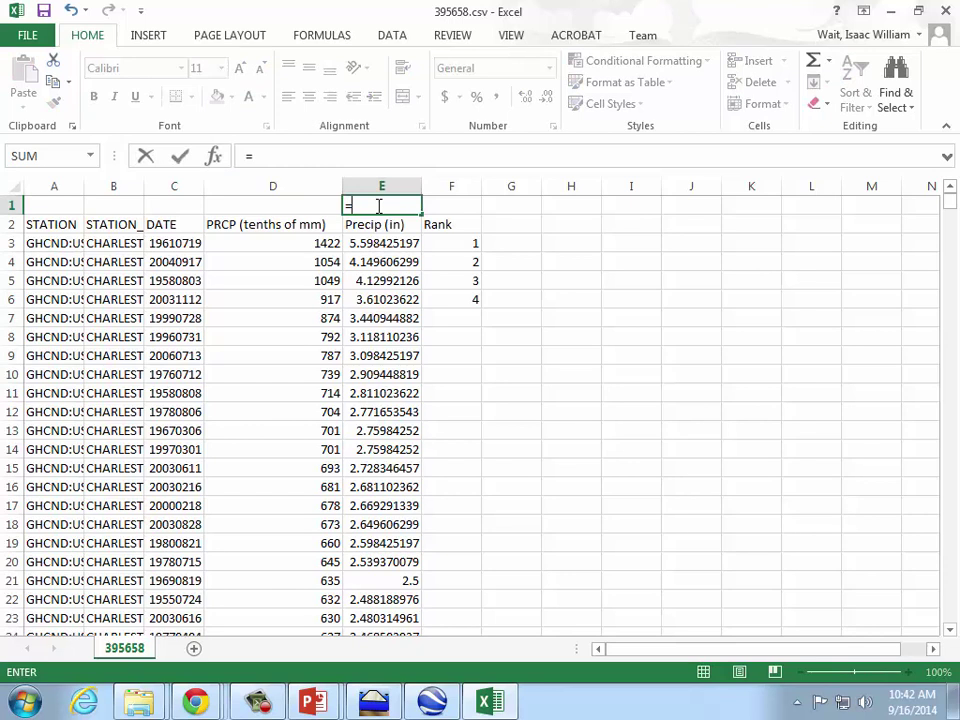
pyautogui.write('count(')
pyautogui.press('Down')
pyautogui.press('Down')
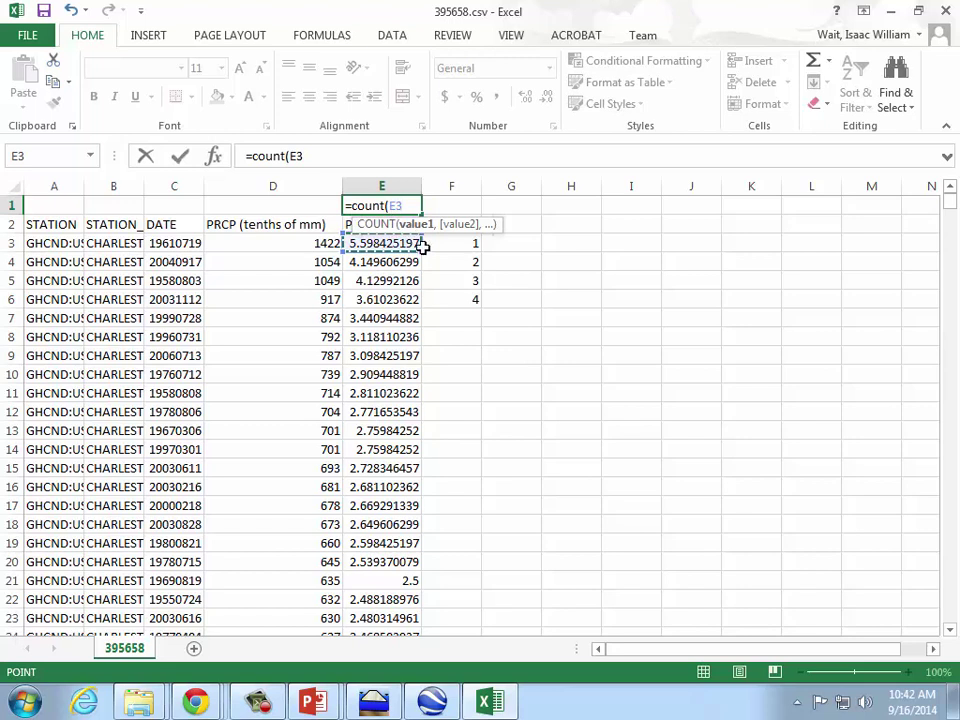
pyautogui.moveTo(420, 252); pyautogui.dragTo(420, 640)
pyautogui.scroll(6, 523, 555)
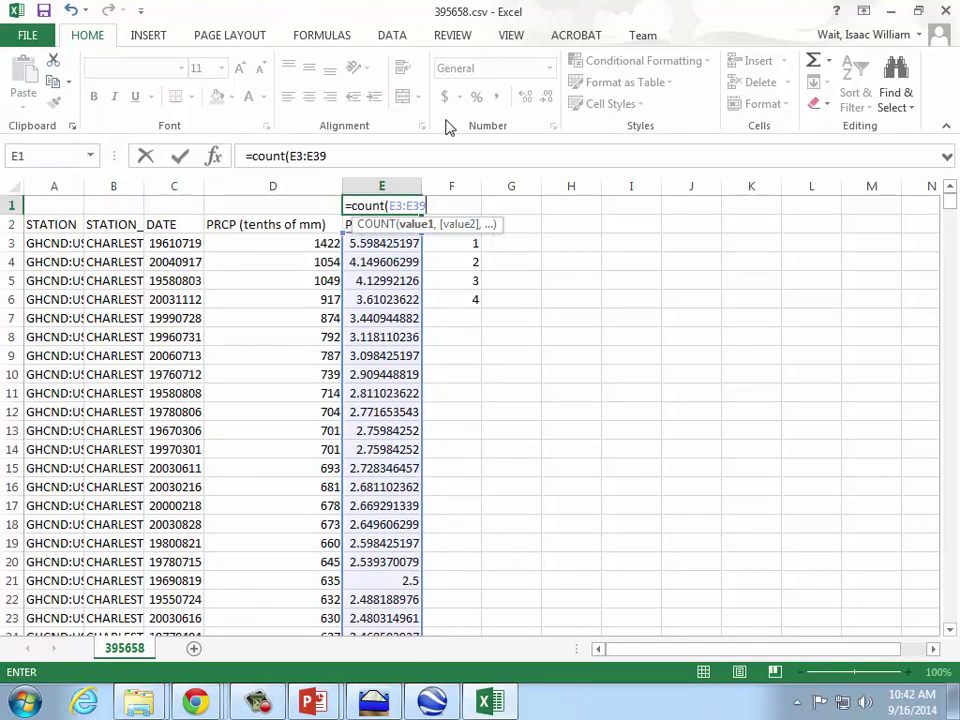
pyautogui.moveTo(365, 155); pyautogui.dragTo(3, 148)
# Step: Count the precipitation records in cell E1 with the formula =COUNT(E3:E24149)
pyautogui.write('=count(')
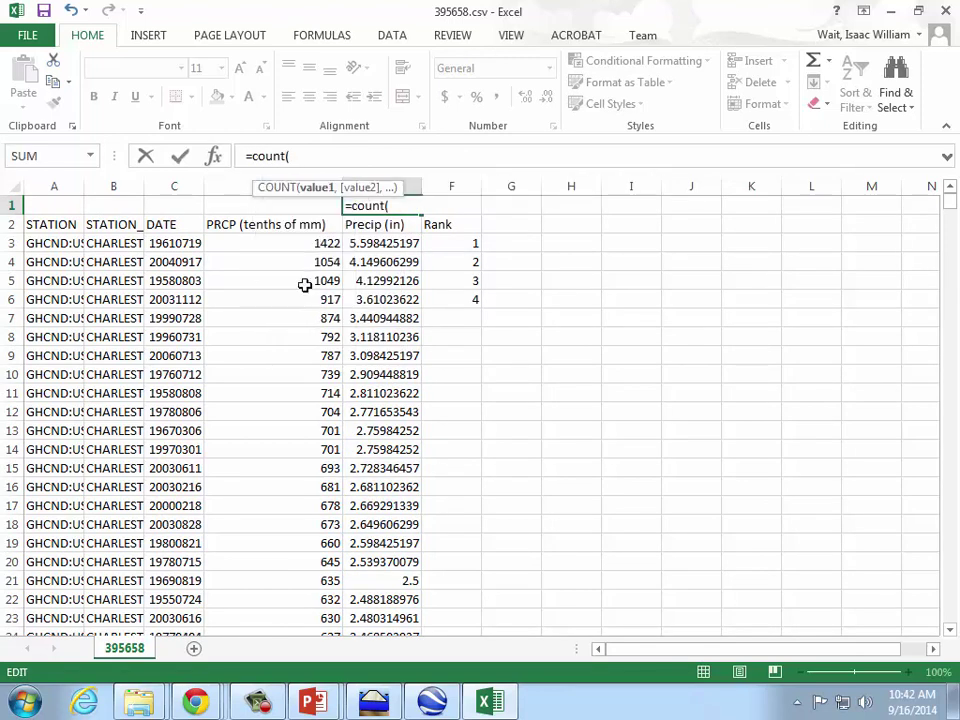
pyautogui.click(411, 243)
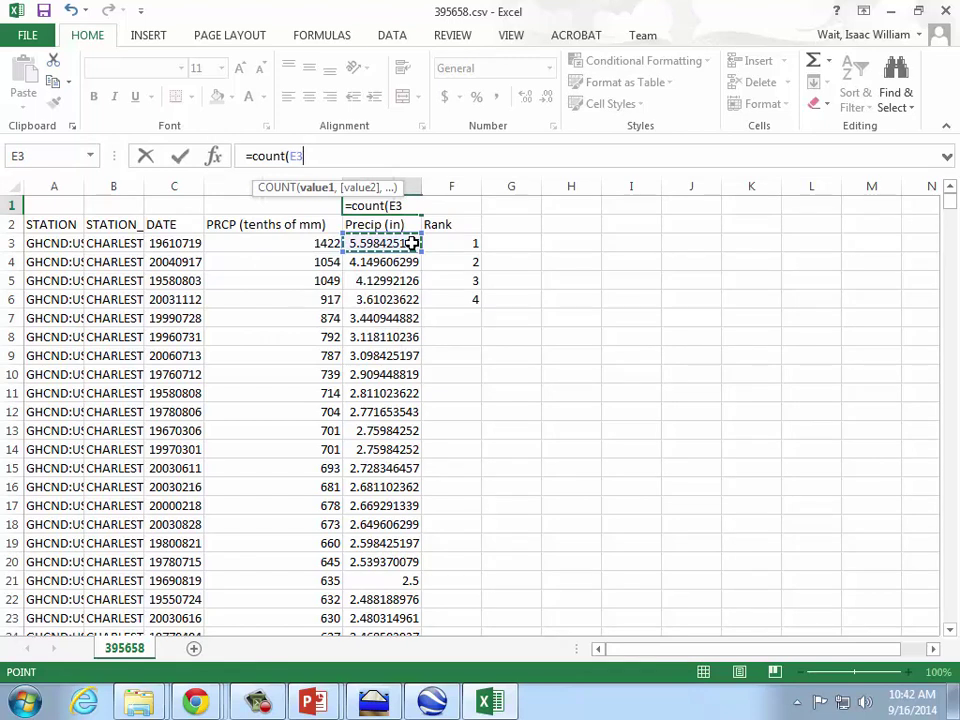
pyautogui.hotkey('ctrl', 'shift', 'Down')
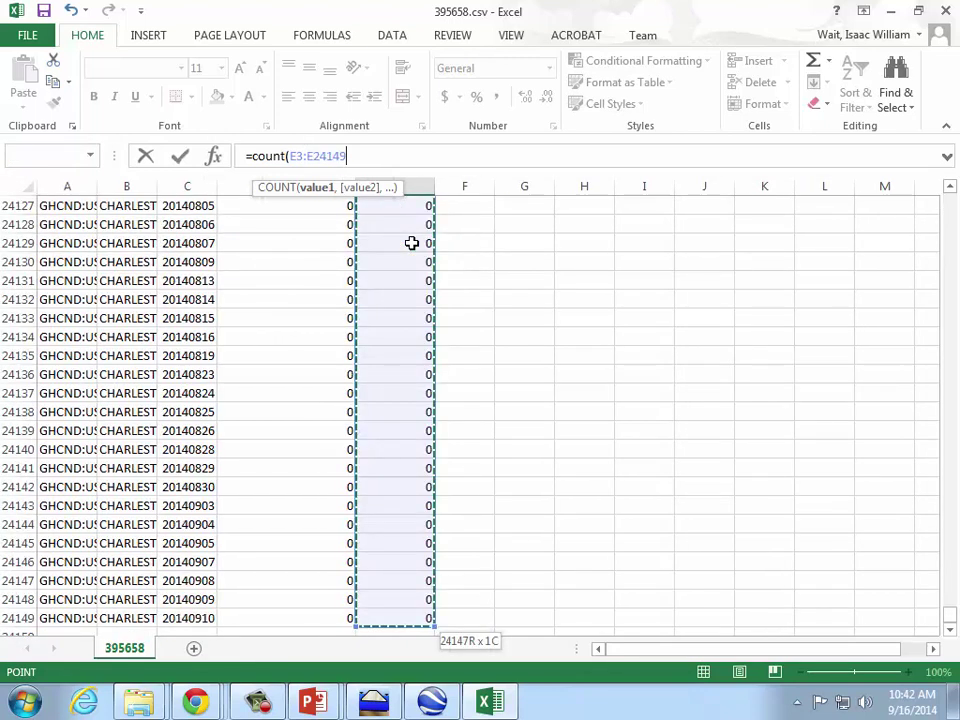
pyautogui.press('Escape')
pyautogui.scroll(1, 411, 243)
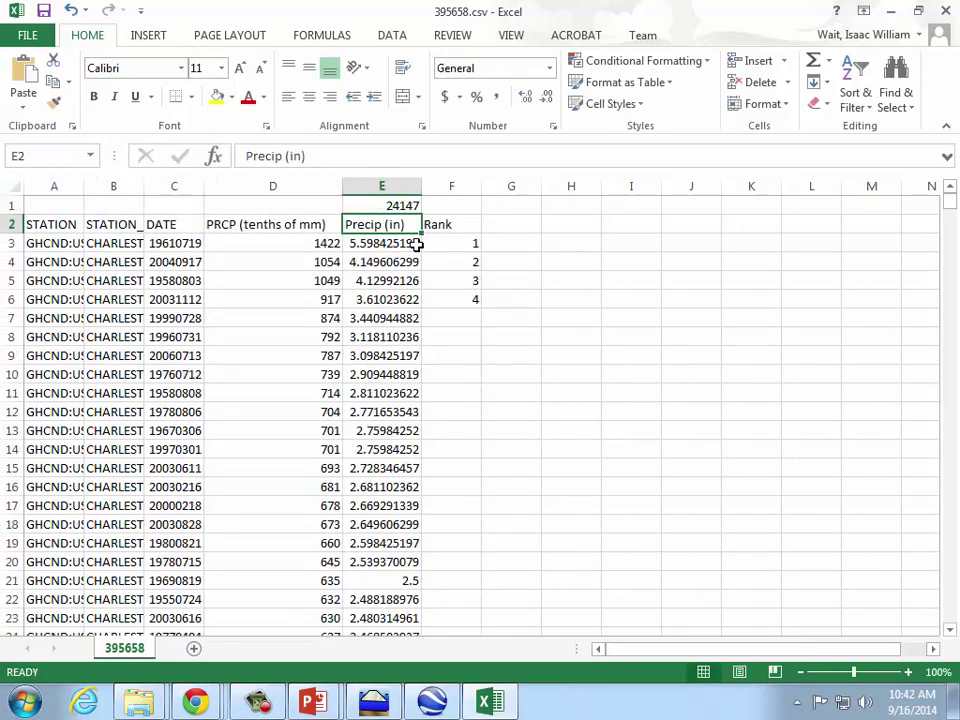
pyautogui.click(394, 186)
pyautogui.click(393, 204)
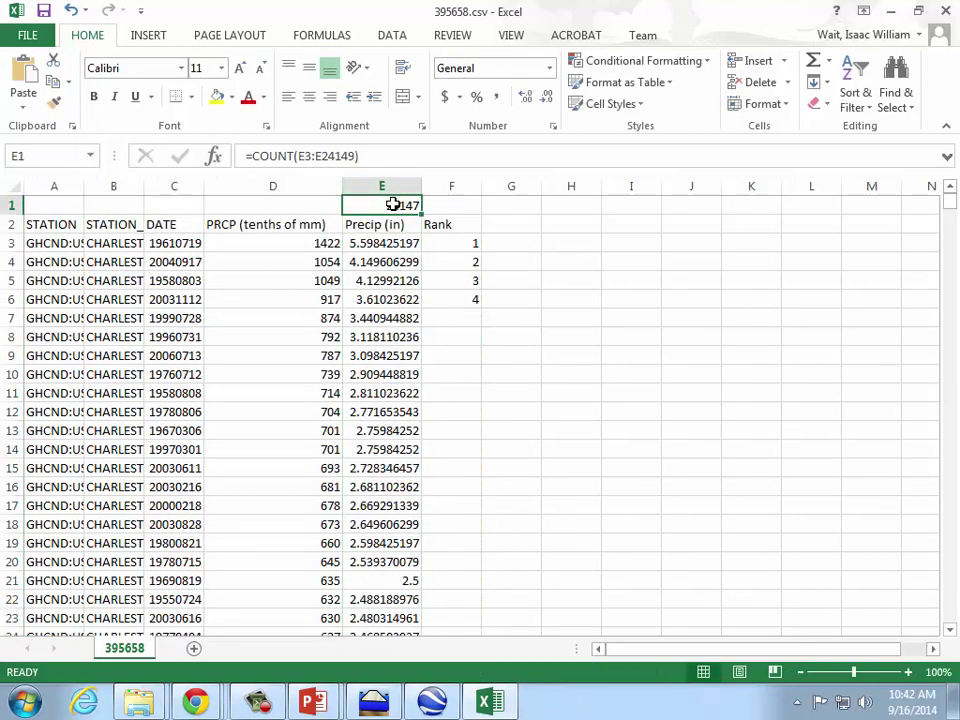
# Step: Insert another blank row above the row holding the record count
pyautogui.rightClick(14, 204)
pyautogui.click(59, 335)
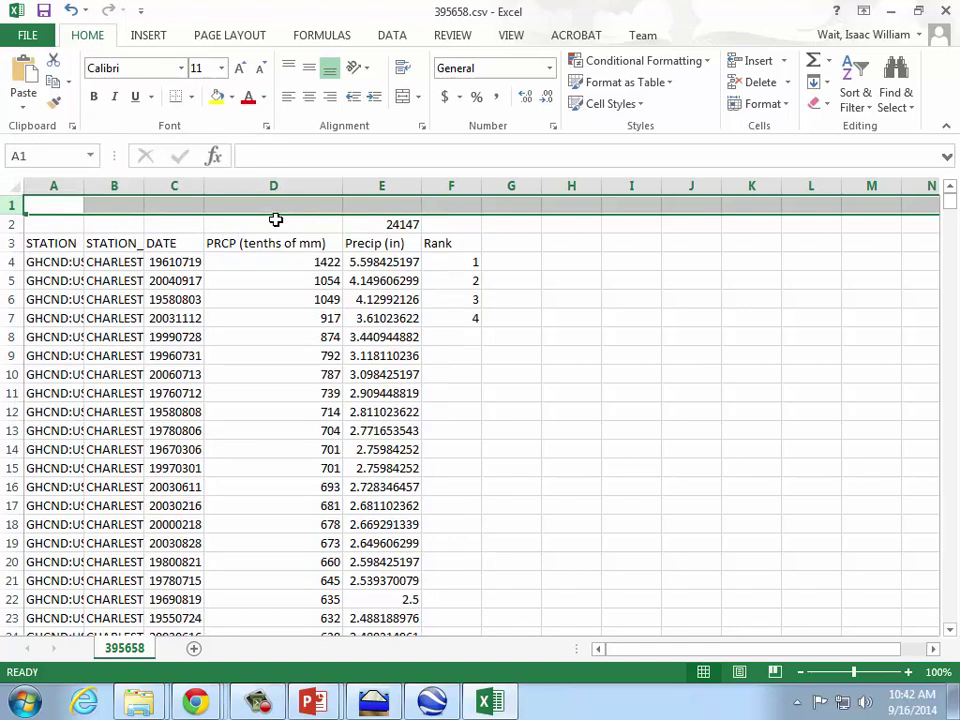
# Step: Label cell D2 as Days of Data and cell D1 as Years of Data
pyautogui.click(302, 224)
pyautogui.write('Days of Data')
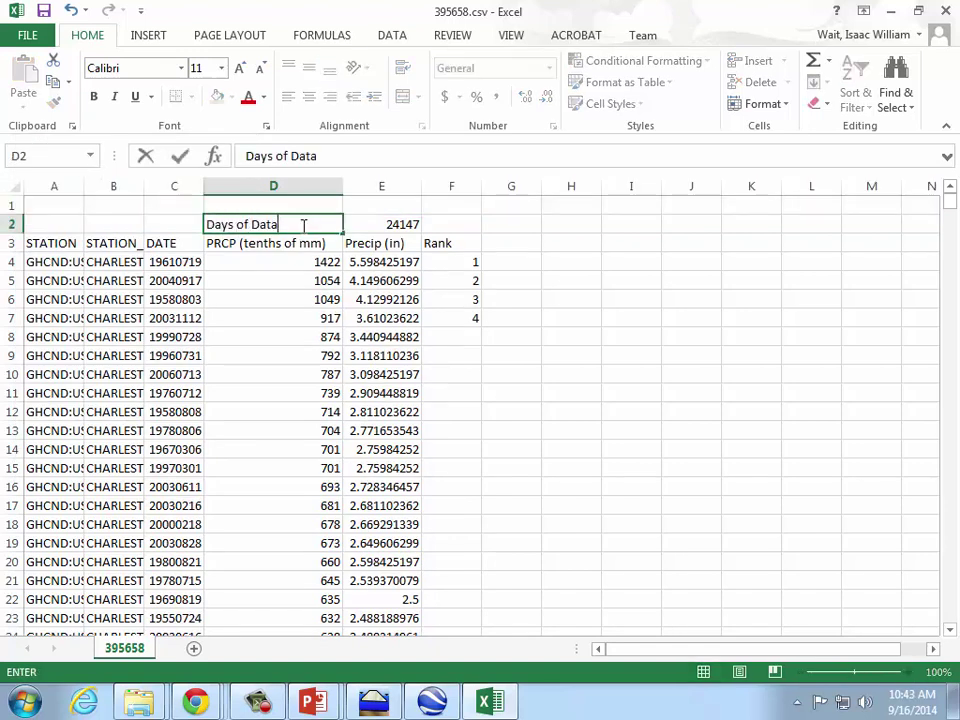
pyautogui.hotkey('ctrl', 'Return')
pyautogui.press('Up')
pyautogui.write('Years of Da')
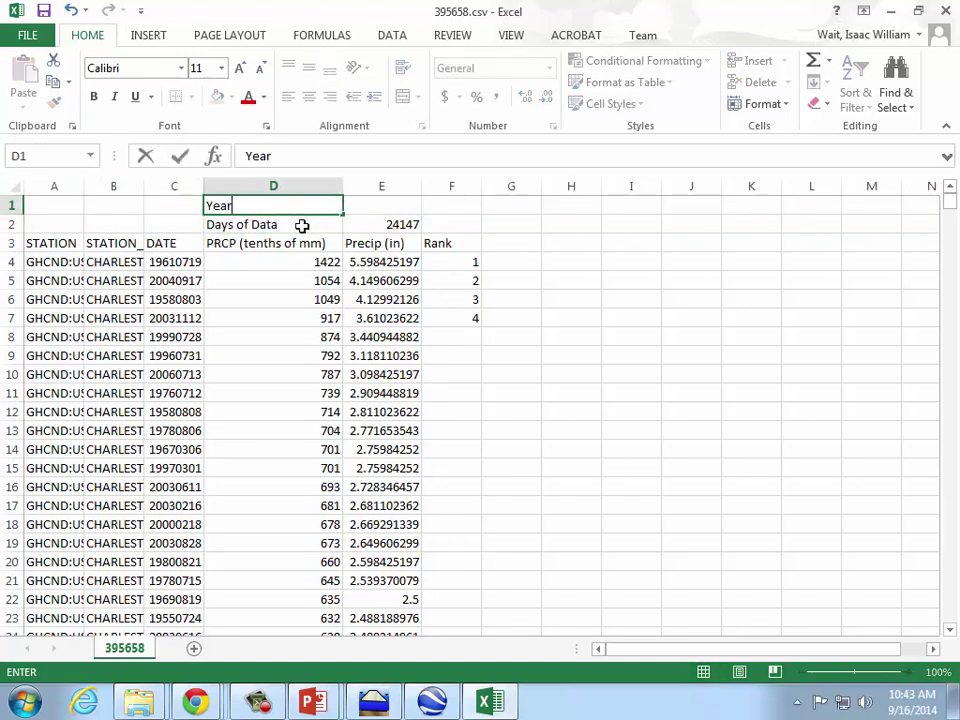
pyautogui.press('Tab')
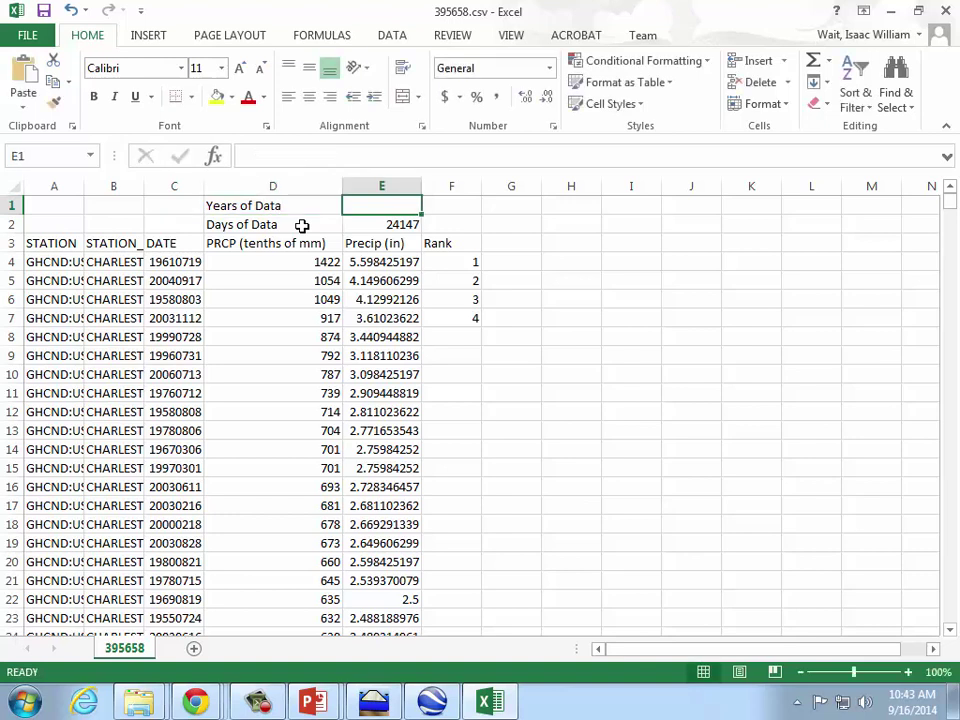
# Step: Convert the day count to years in cell E1 with the formula =E2/365.25
pyautogui.write('=')
pyautogui.press('Down')
pyautogui.write('/365.2')
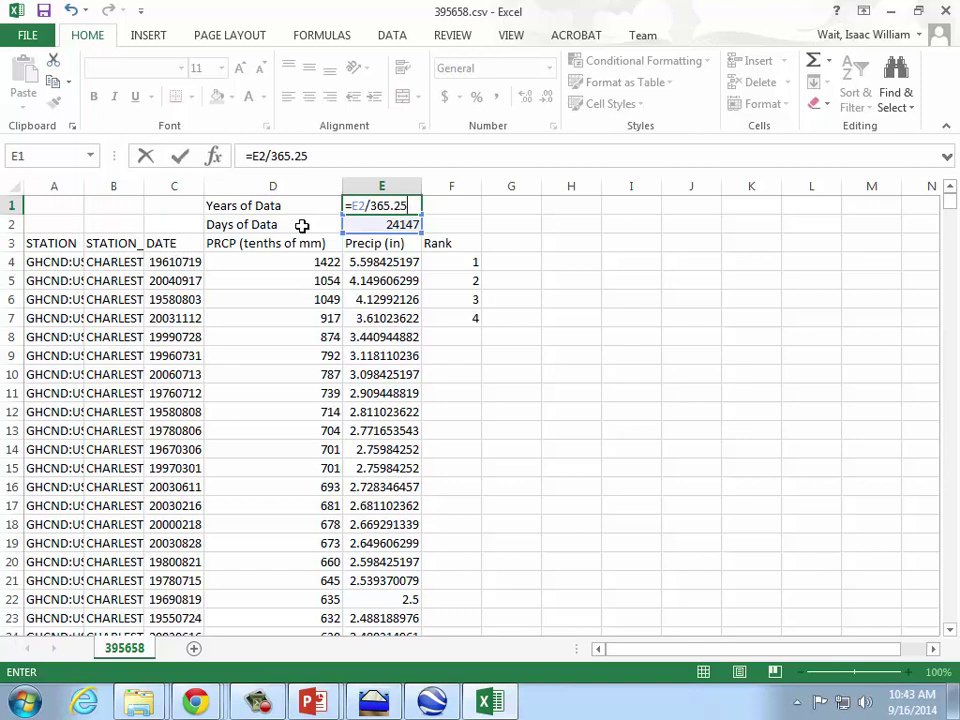
pyautogui.press('Return')
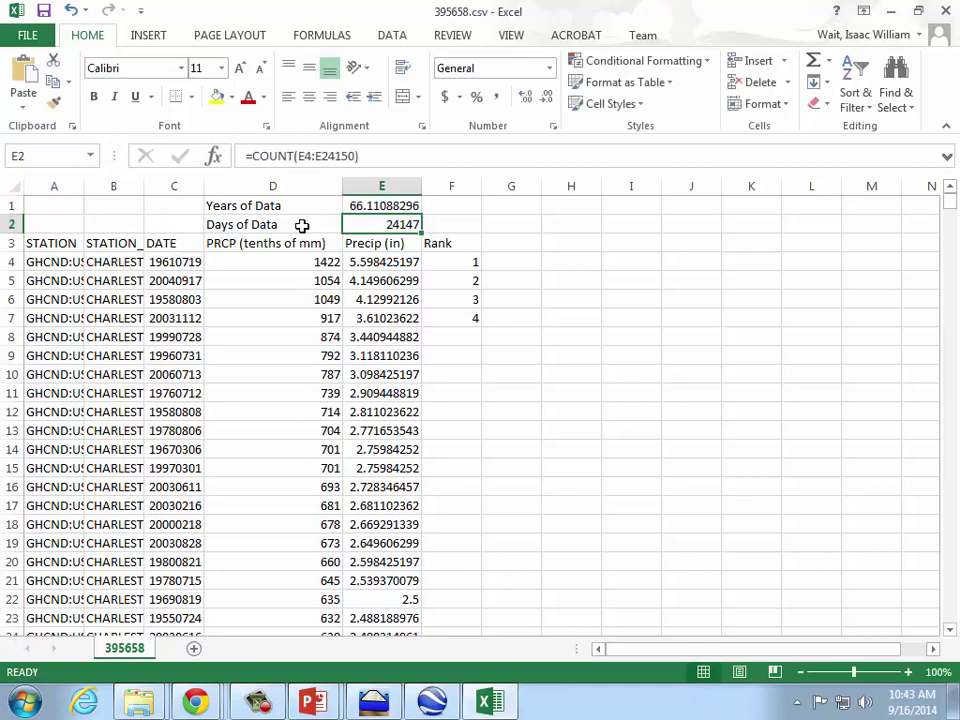
pyautogui.click(382, 205)
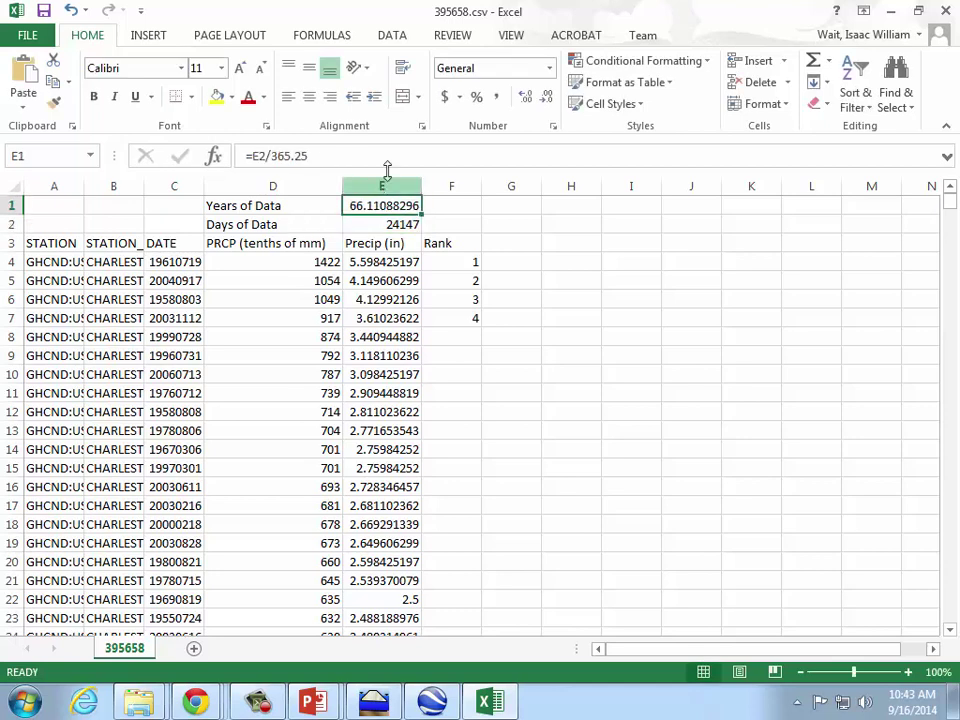
# Step: Switch to the PowerPoint presentation, review the Weibull return period formula on the IDF Curve Calculation Procedure slide, and return to the Excel sheet
pyautogui.moveTo(313, 701)
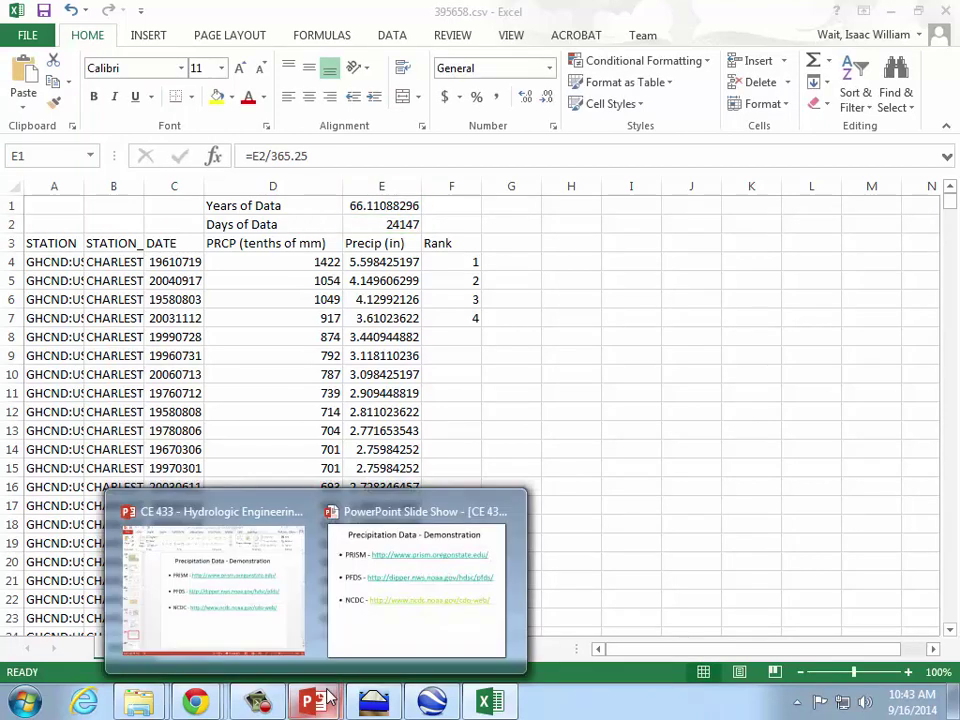
pyautogui.click(275, 634)
pyautogui.scroll(1, 330, 500)
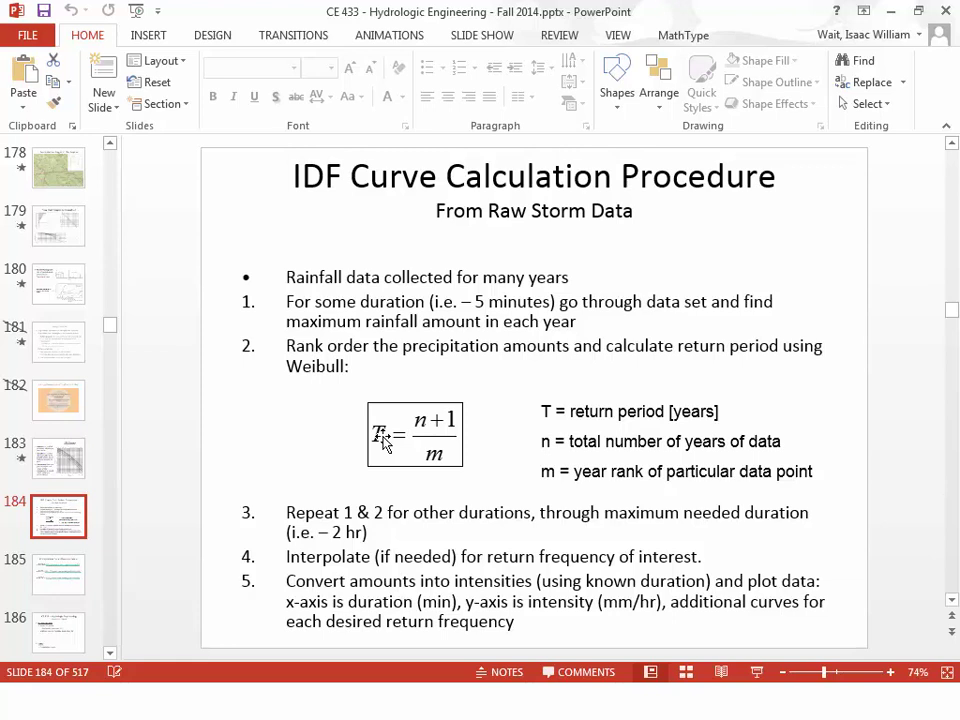
pyautogui.click(890, 12)
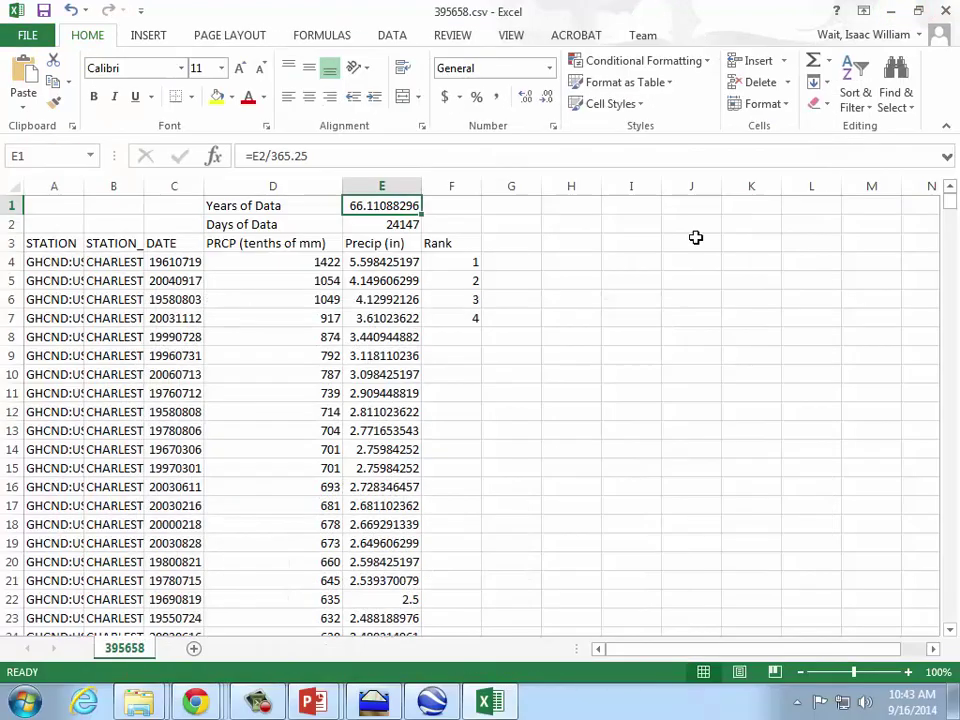
pyautogui.click(500, 701)
pyautogui.click(500, 701)
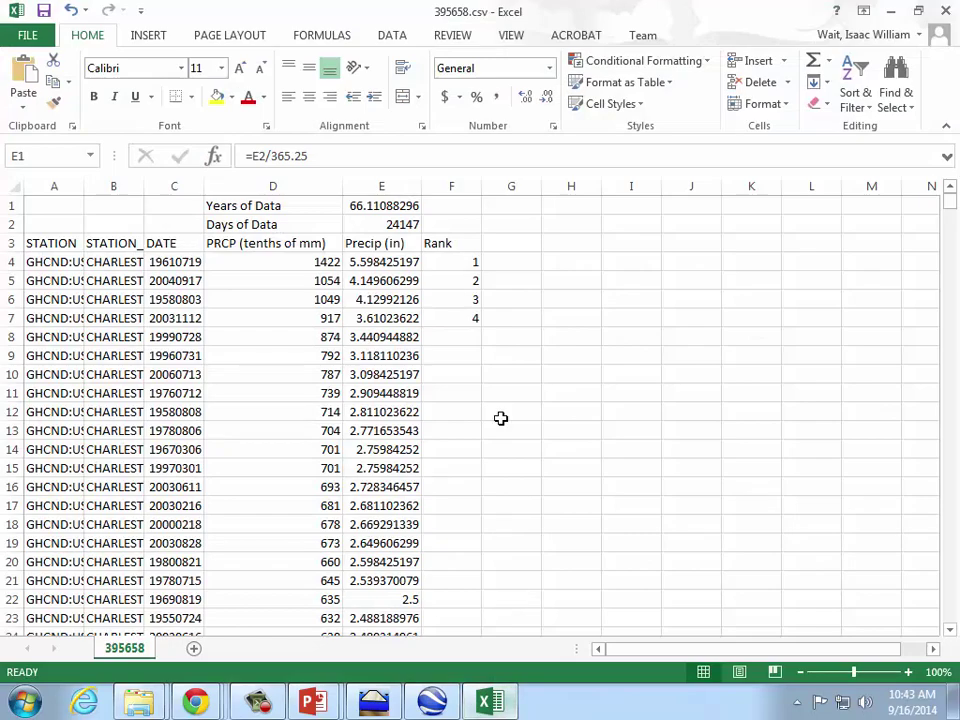
# Step: Add a Return Period header in G3 beside Rank
pyautogui.click(510, 250)
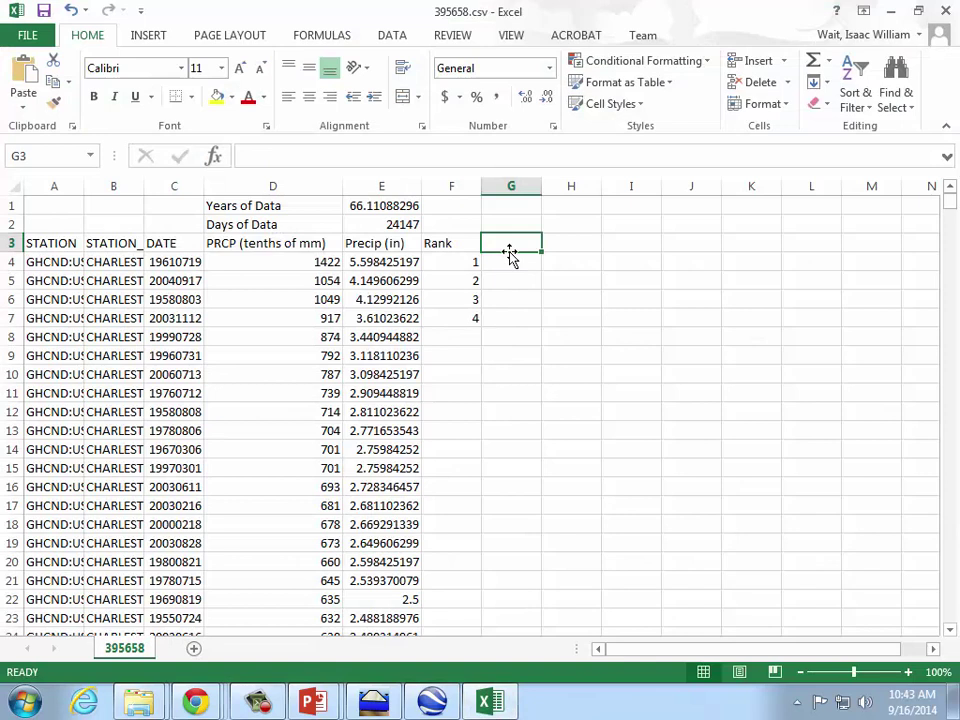
pyautogui.write('Return Period')
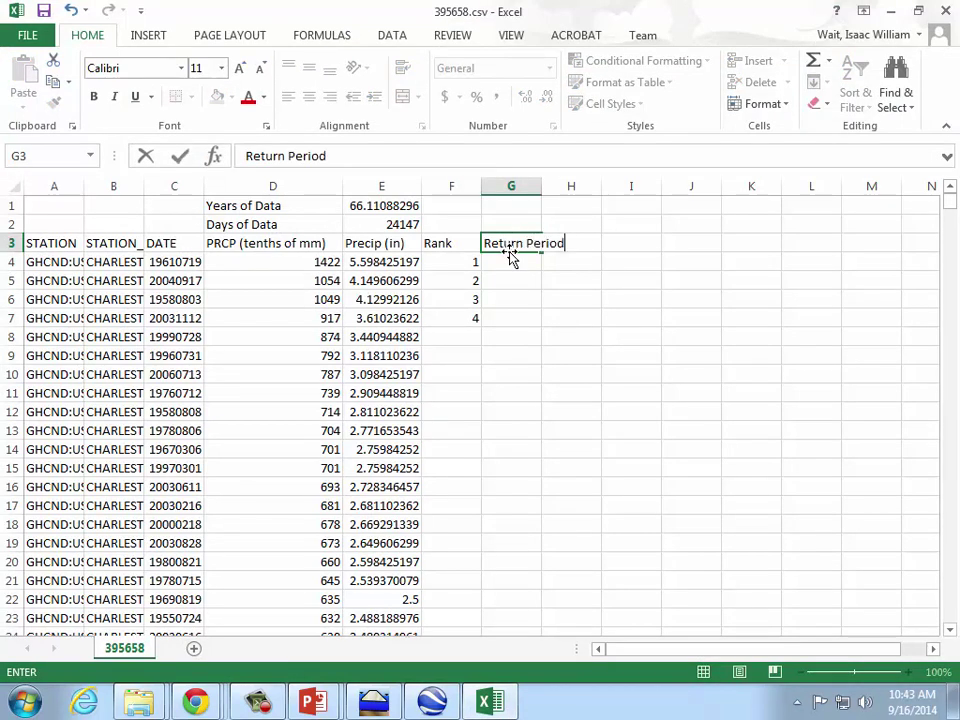
pyautogui.press('Return')
# Step: Calculate the top-ranked record's return period in G4 with the formula =($E$1+1)/F4
pyautogui.write('=')
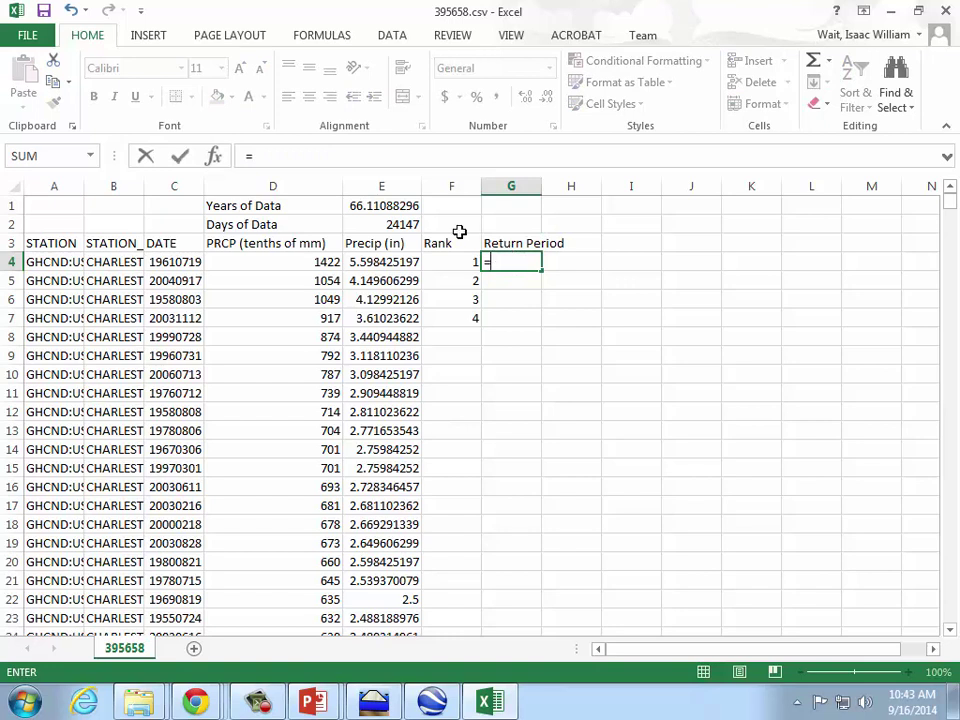
pyautogui.write('(')
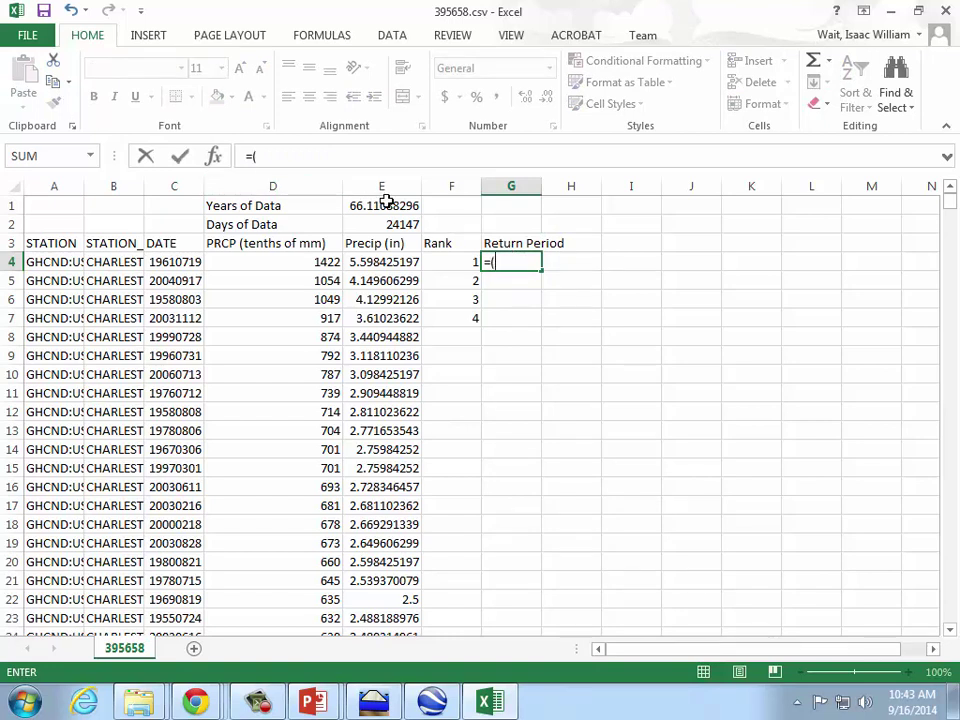
pyautogui.click(388, 207)
pyautogui.press('F4')
pyautogui.write('+1)/')
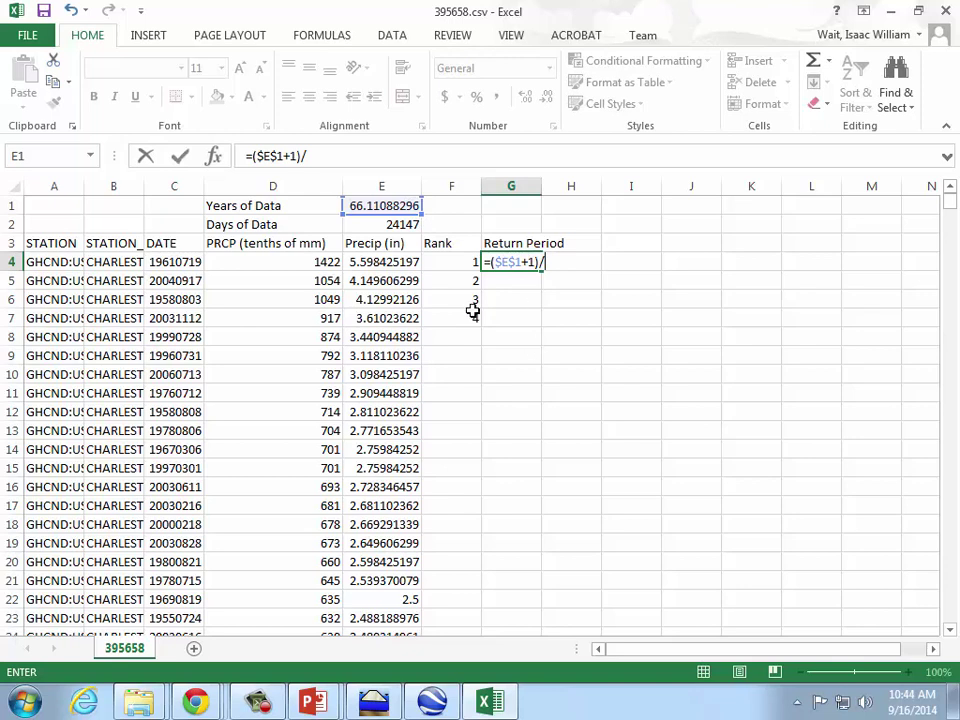
pyautogui.click(456, 259)
pyautogui.press('Return')
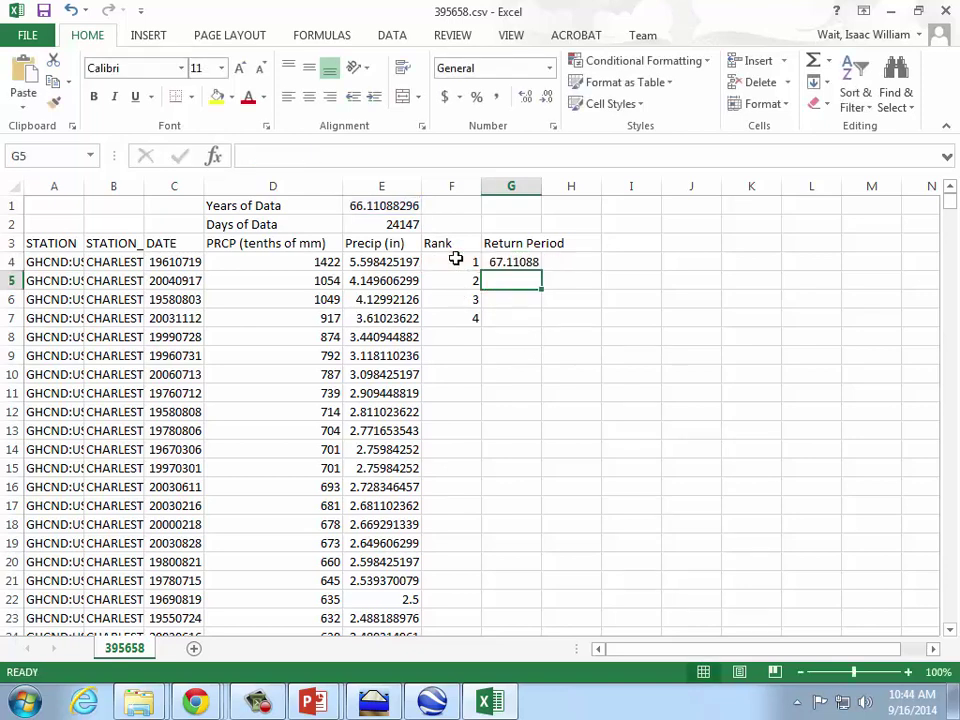
# Step: Fill the return period formula from G4 down to G7 and check the second-ranked record's precipitation and return period
pyautogui.click(506, 261)
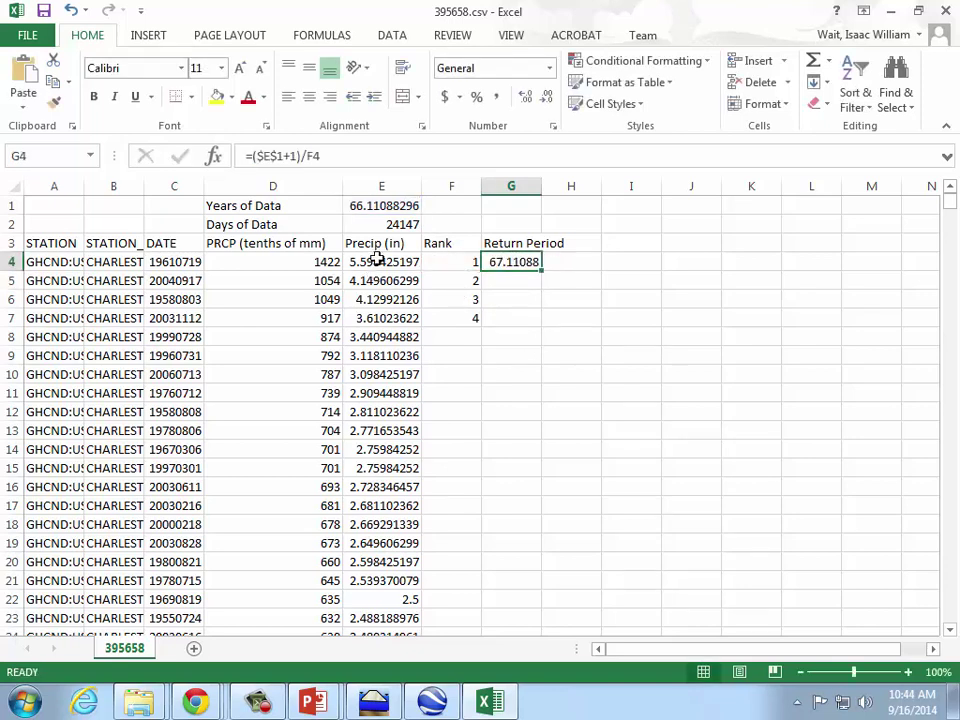
pyautogui.click(376, 257)
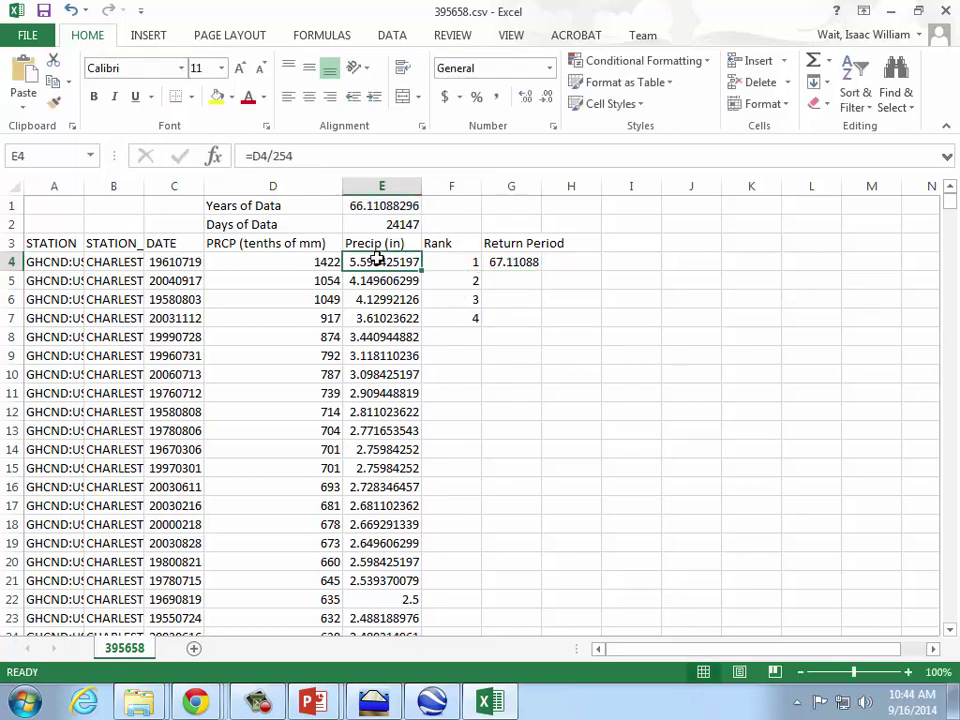
pyautogui.click(523, 263)
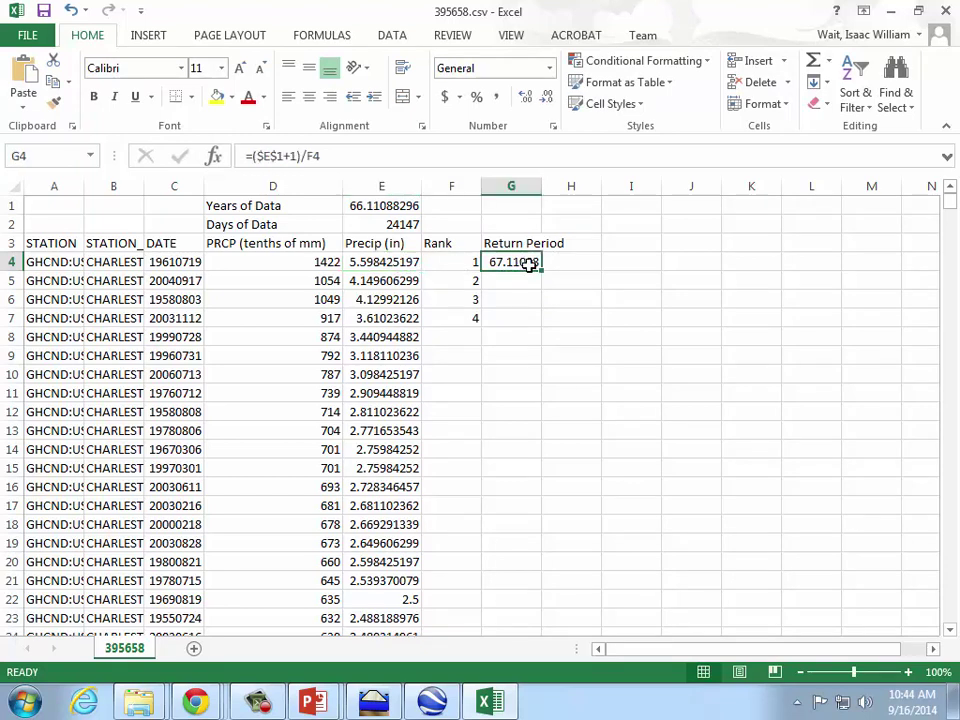
pyautogui.moveTo(541, 272); pyautogui.dragTo(536, 332)
pyautogui.click(522, 370)
pyautogui.click(317, 281)
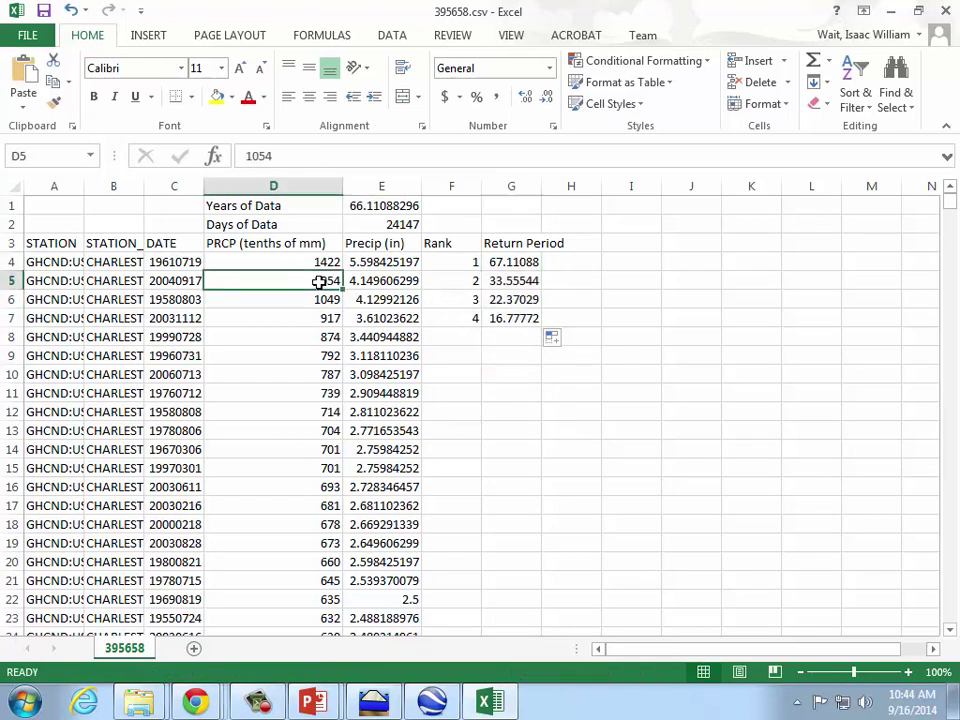
pyautogui.click(395, 282)
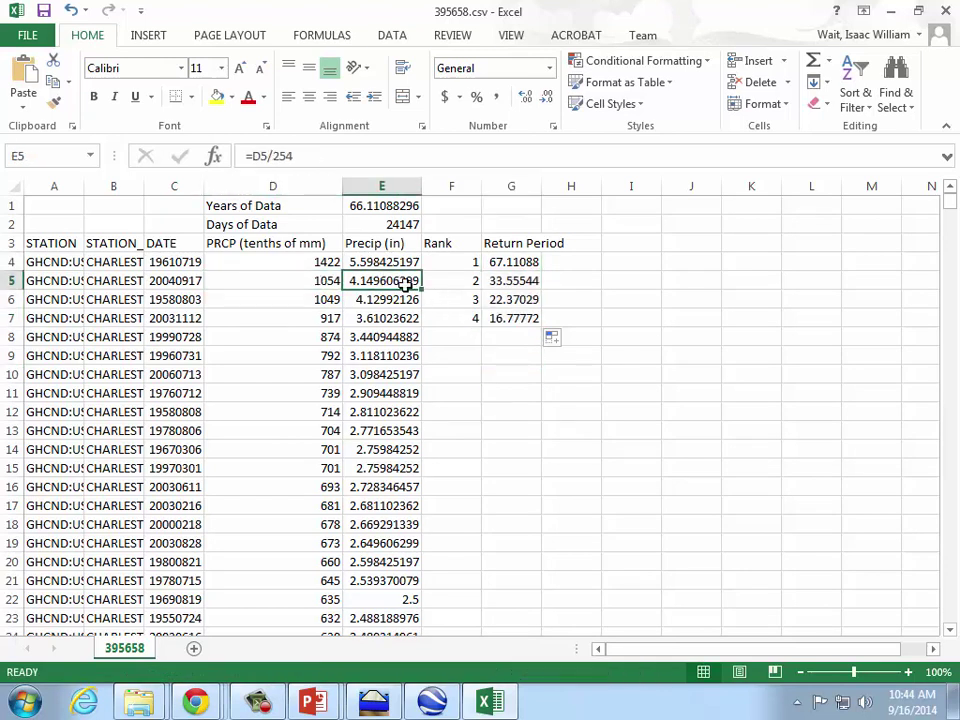
pyautogui.click(512, 281)
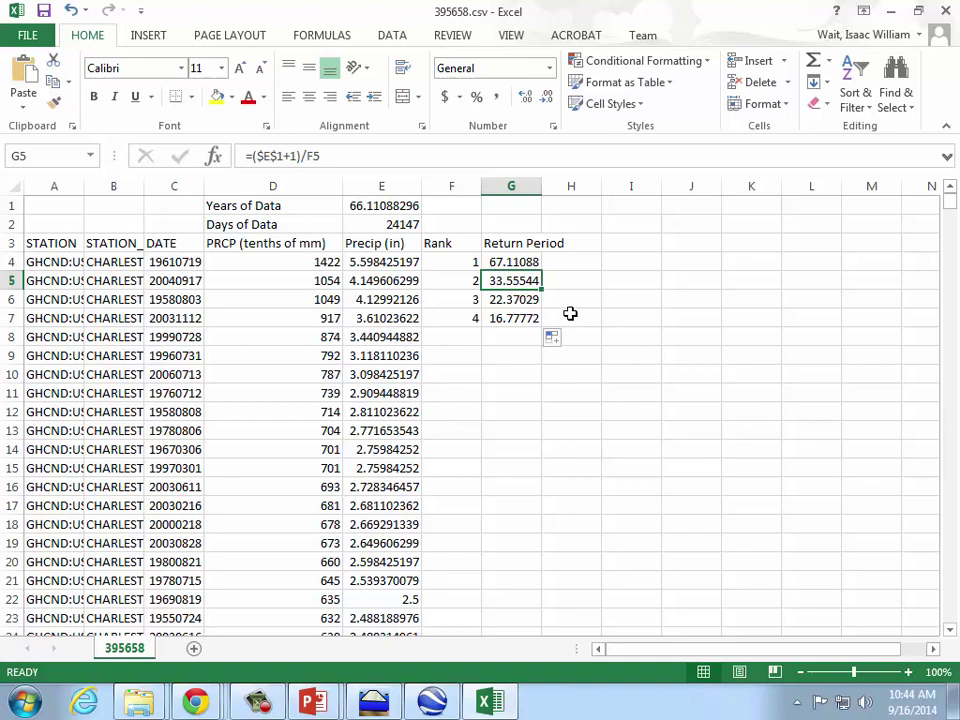
# Step: Extend the rank series to 15 in F18 and fill the return period formula down to G18
pyautogui.click(466, 316)
pyautogui.moveTo(479, 327); pyautogui.dragTo(497, 530)
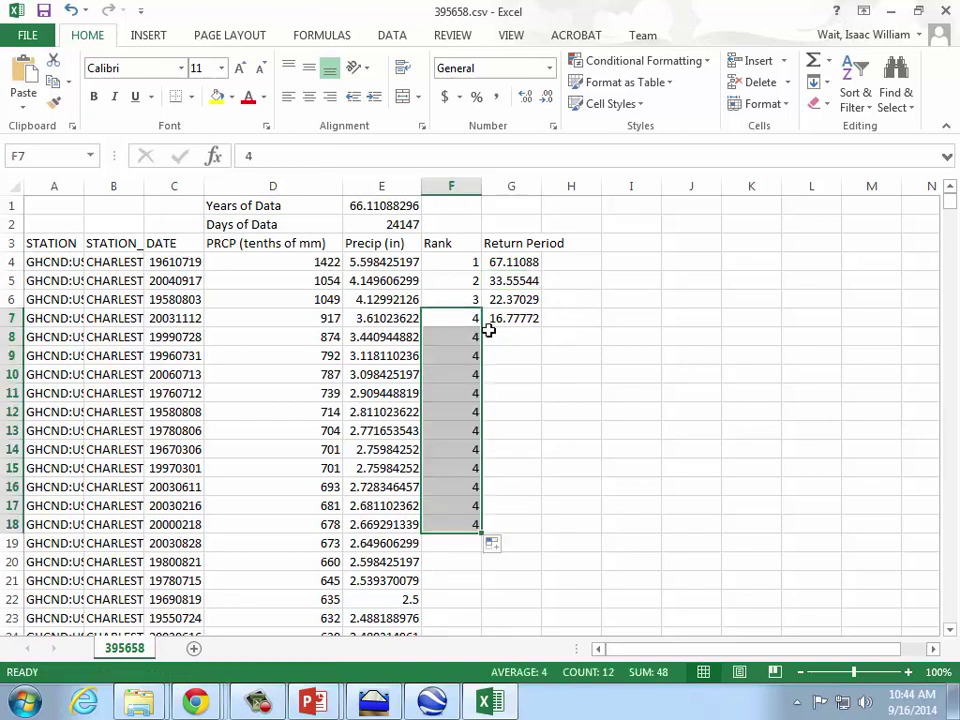
pyautogui.moveTo(461, 298); pyautogui.dragTo(490, 525)
pyautogui.moveTo(523, 311); pyautogui.dragTo(534, 527)
pyautogui.click(530, 335)
pyautogui.click(641, 490)
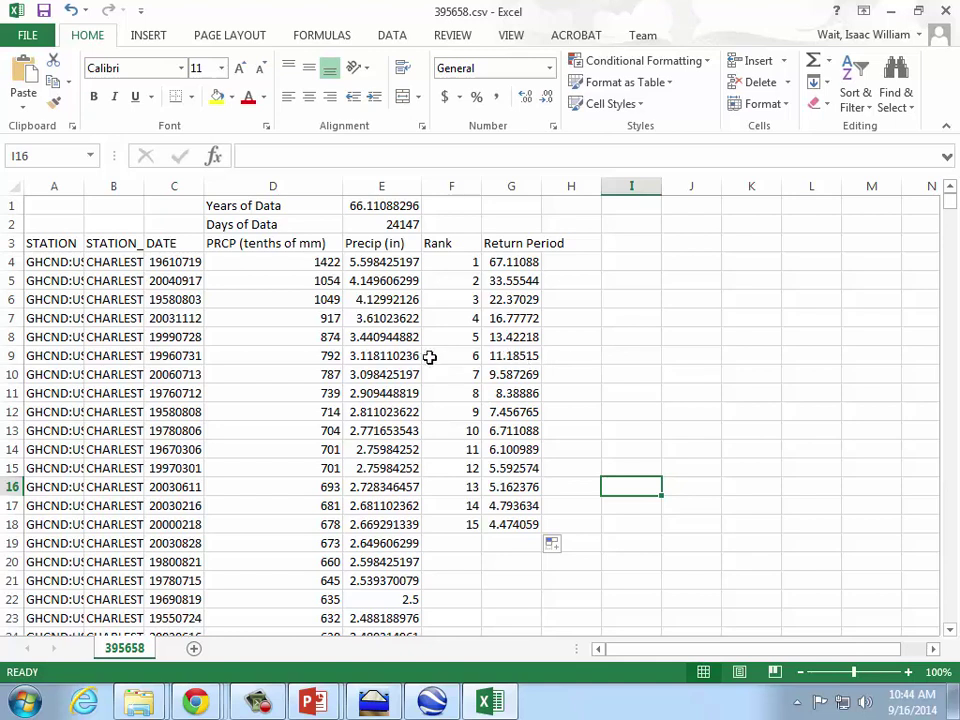
# Step: Compare the return periods and precipitation depths of the records ranked 6 and 7 to bracket the 10-year storm
pyautogui.click(497, 357)
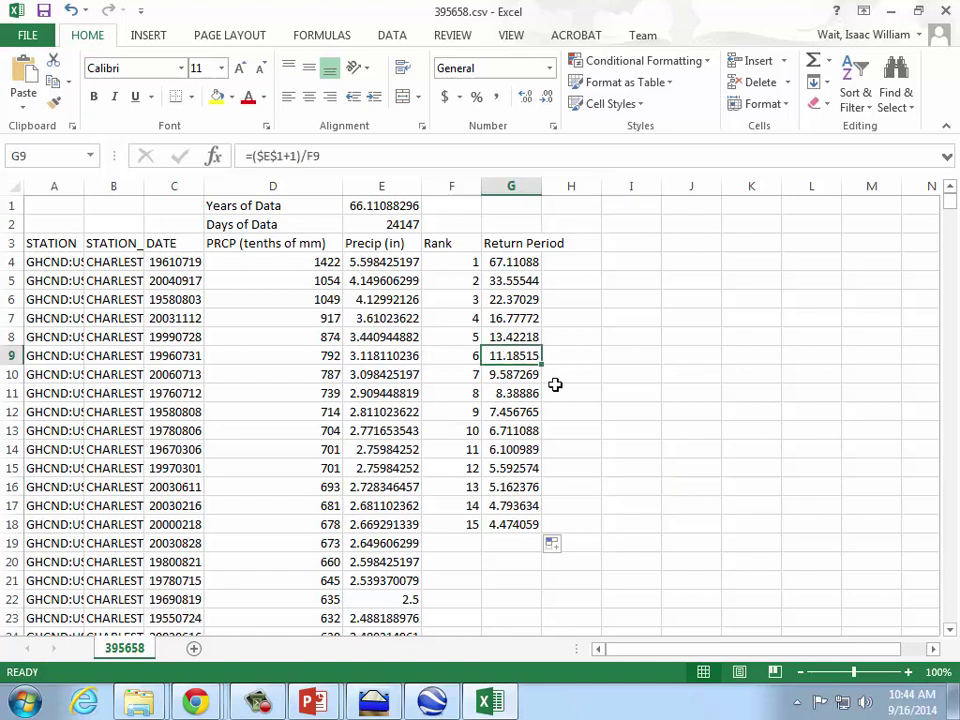
pyautogui.click(527, 378)
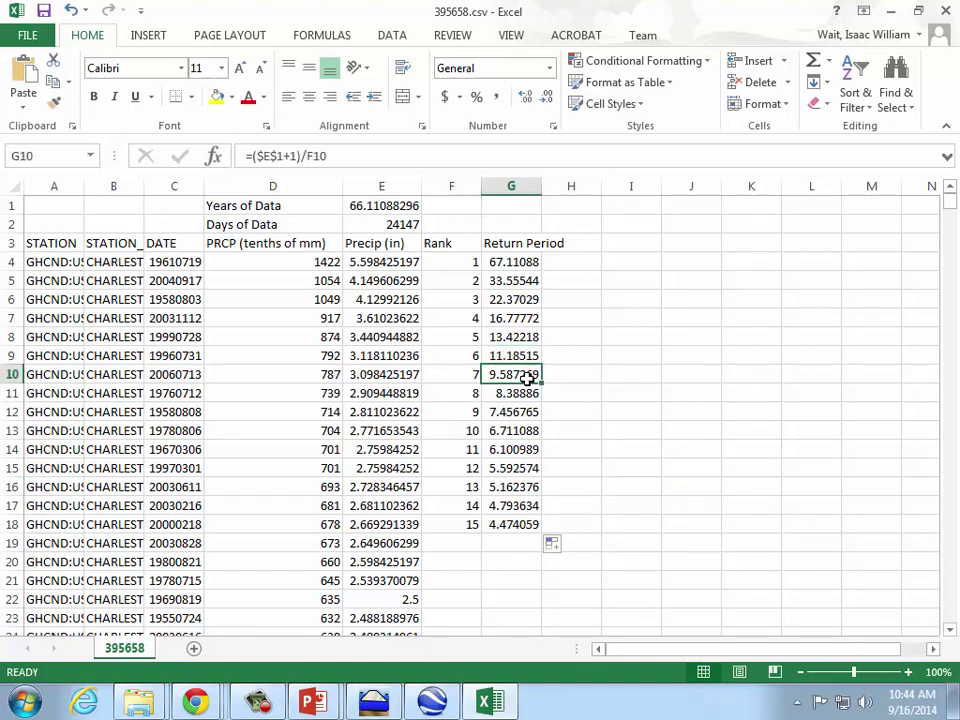
pyautogui.click(525, 360)
pyautogui.click(527, 374)
pyautogui.click(528, 357)
pyautogui.click(530, 371)
pyautogui.click(530, 355)
pyautogui.click(534, 369)
pyautogui.click(402, 356)
pyautogui.click(407, 374)
pyautogui.click(405, 355)
pyautogui.click(407, 373)
pyautogui.click(407, 355)
pyautogui.click(408, 374)
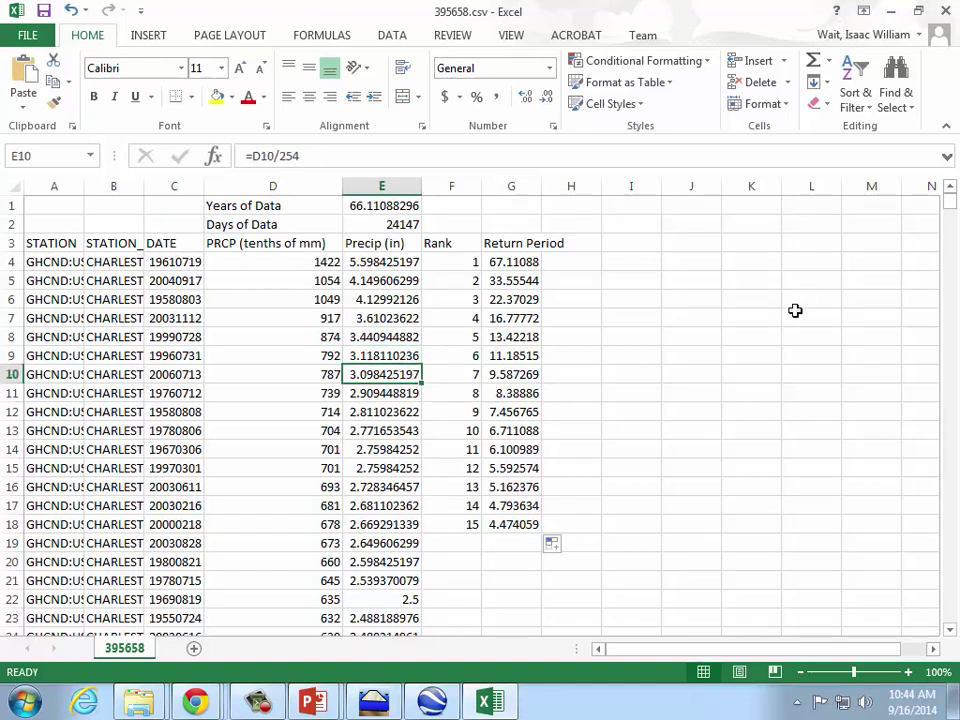
# Step: Compare the return periods and precipitation depths of the records ranked 2 and 3
pyautogui.click(512, 300)
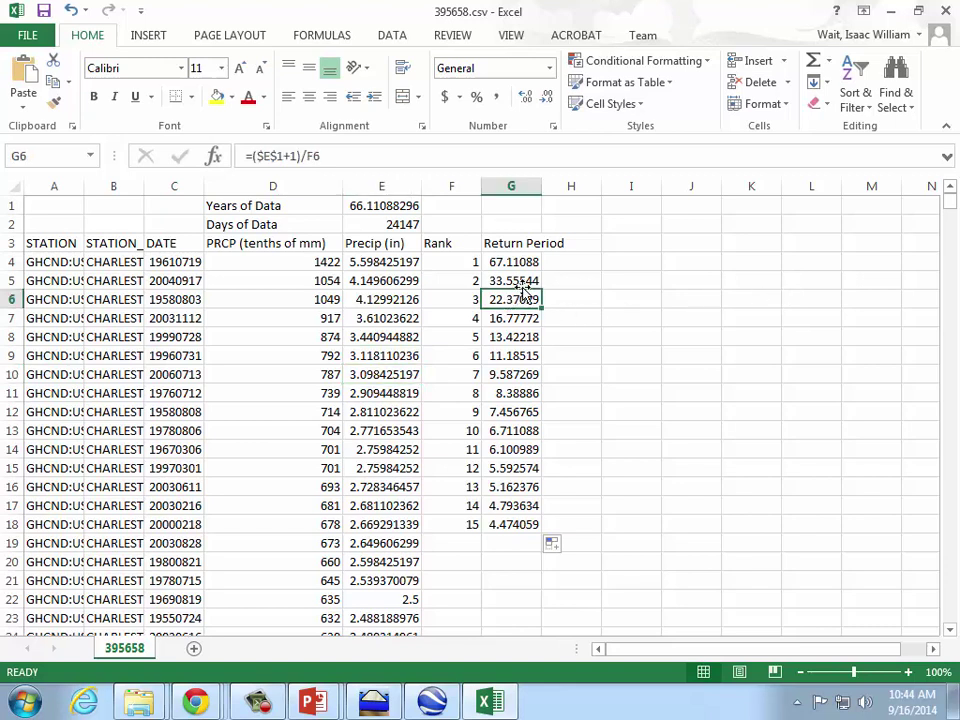
pyautogui.click(522, 280)
pyautogui.click(520, 298)
pyautogui.click(524, 281)
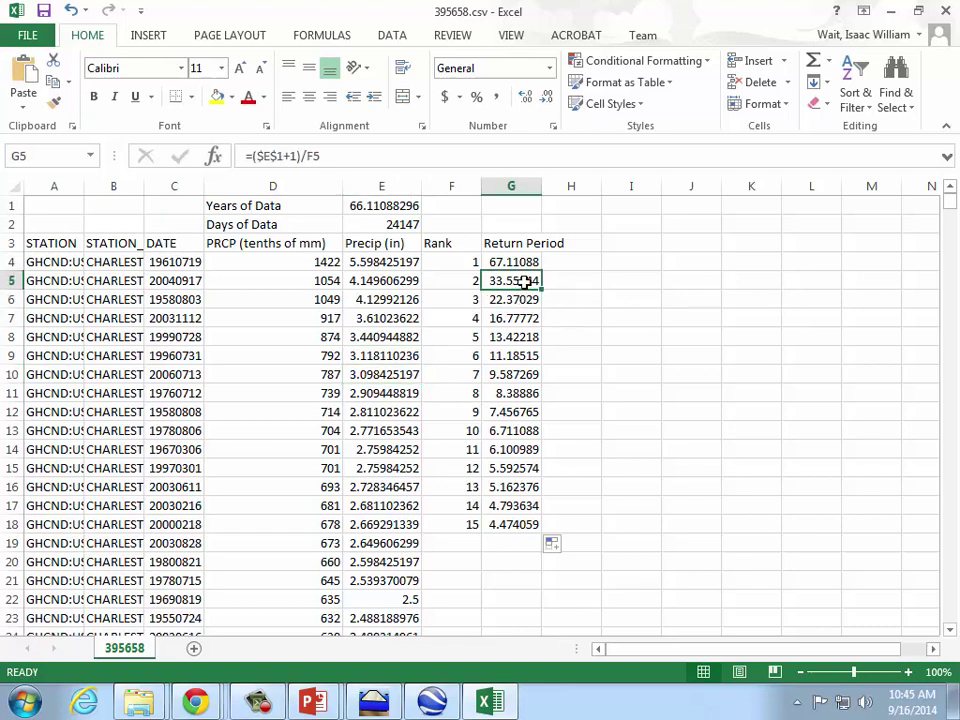
pyautogui.click(530, 300)
pyautogui.click(532, 281)
pyautogui.click(534, 299)
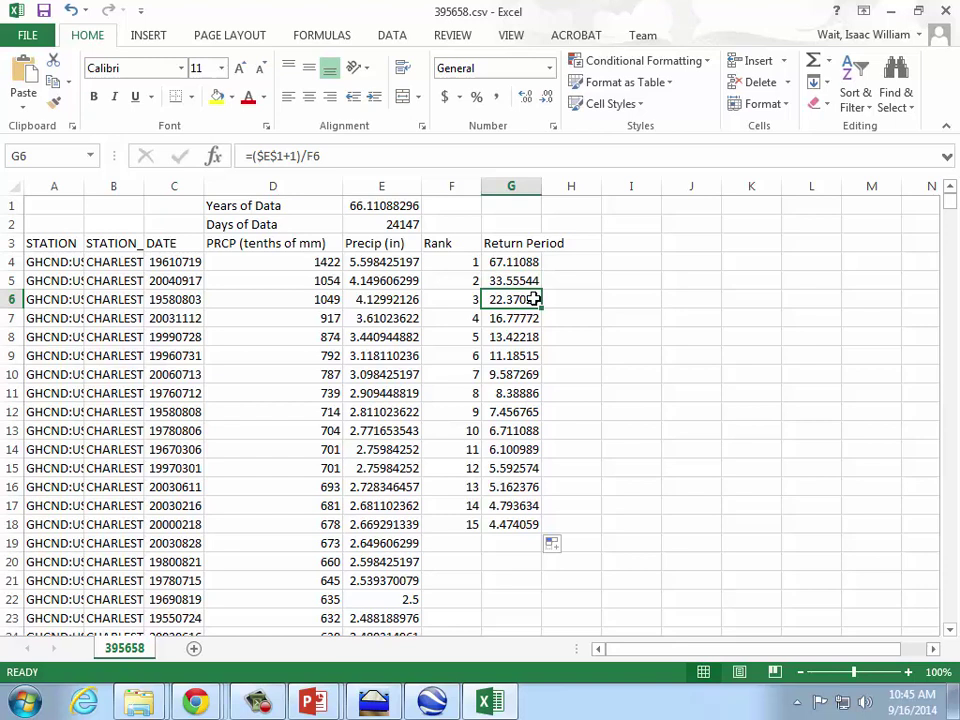
pyautogui.click(403, 298)
pyautogui.click(400, 280)
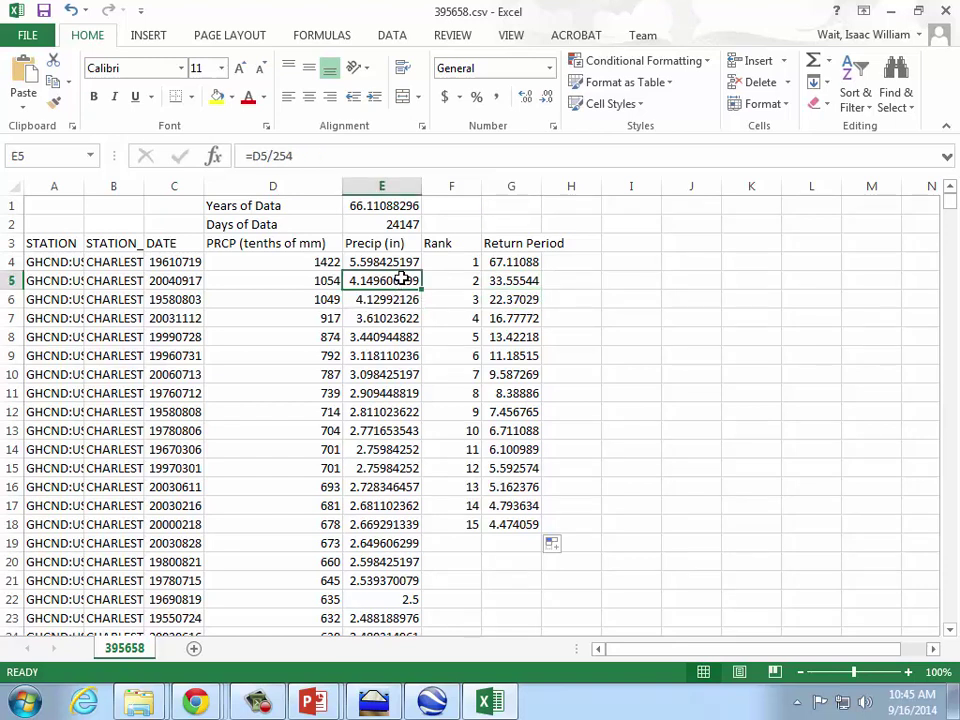
pyautogui.click(402, 296)
pyautogui.click(401, 282)
pyautogui.click(401, 300)
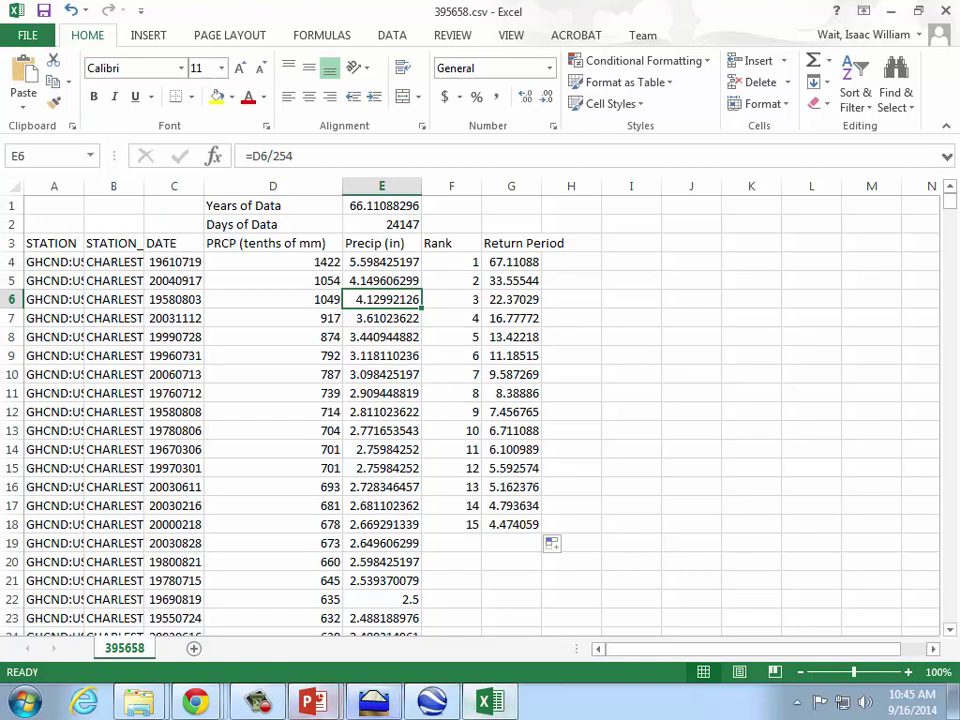
# Step: Switch to the PowerPoint slide show, open its PFDS link in the browser, and load the precipitation frequency page for West Virginia
pyautogui.click(369, 651)
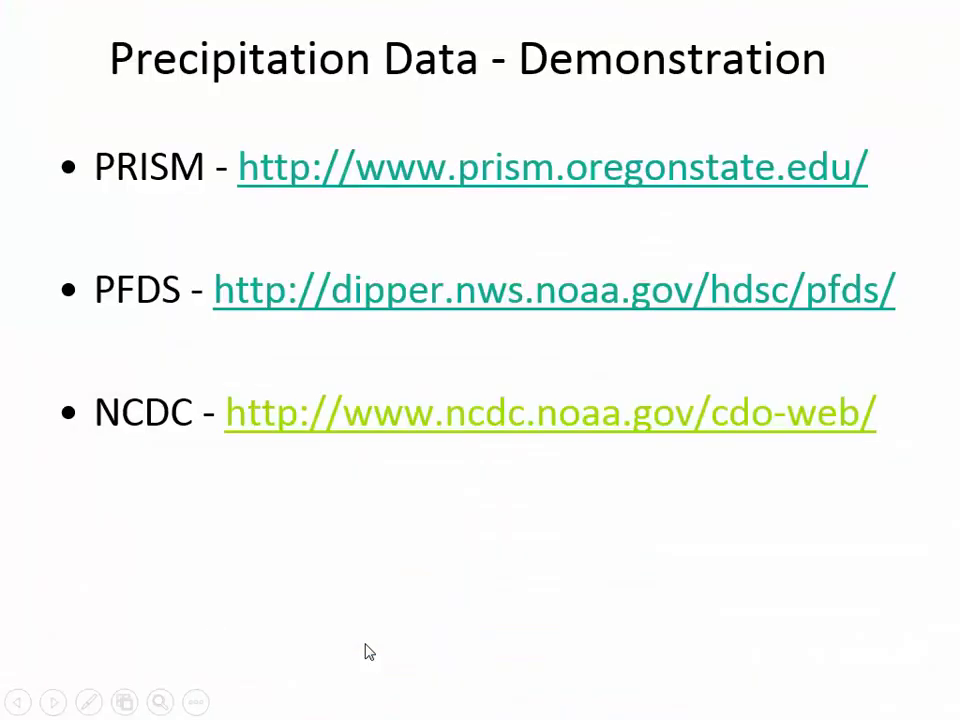
pyautogui.click(429, 294)
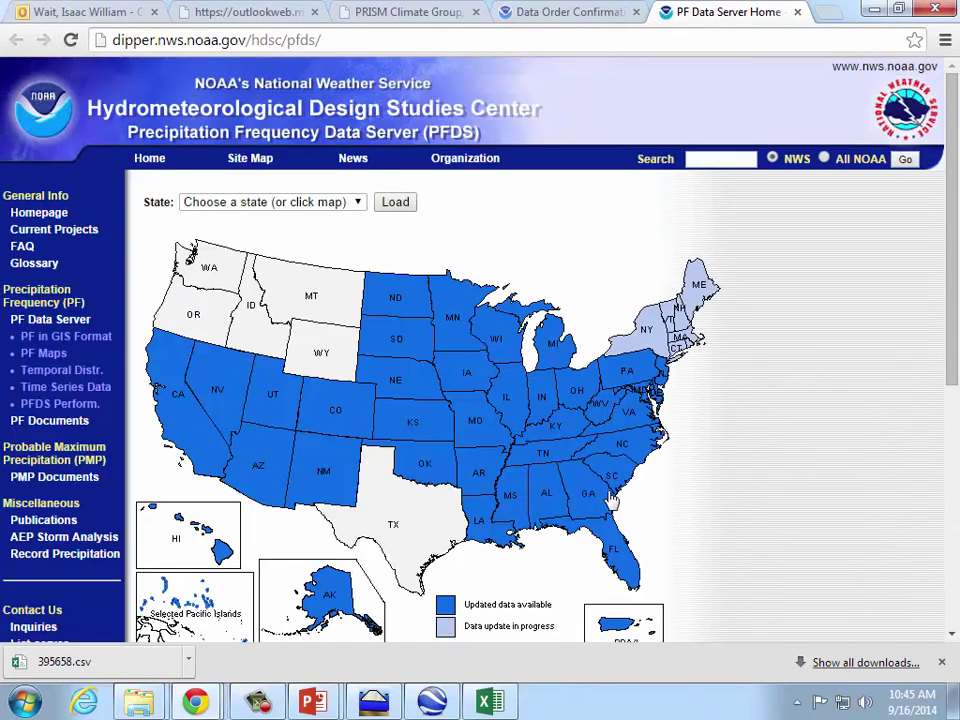
pyautogui.click(600, 410)
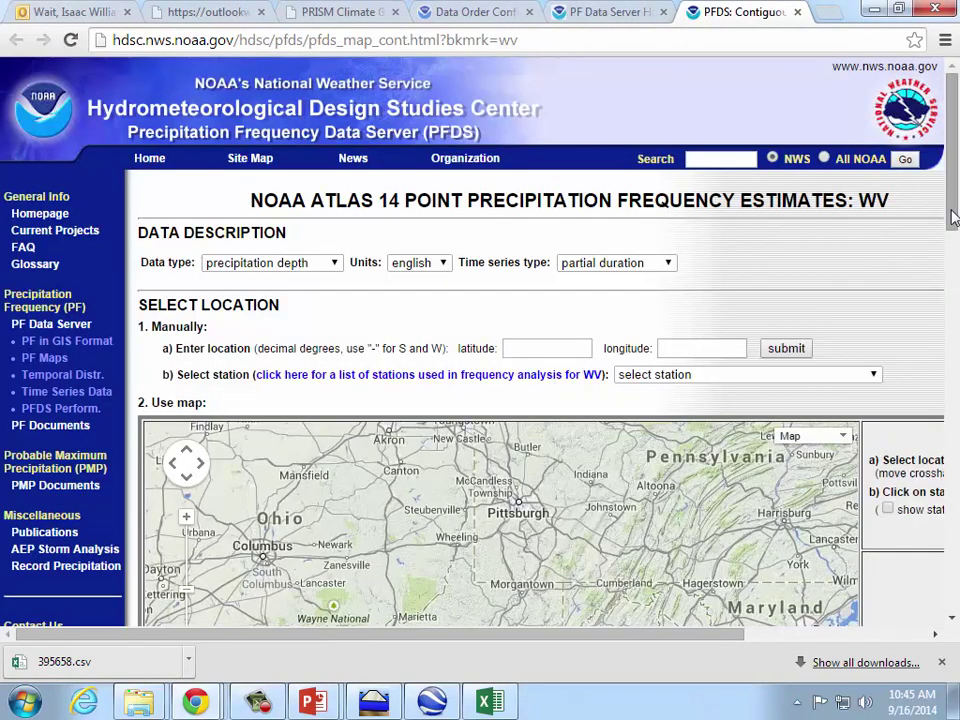
# Step: Pan the map and move the location crosshair onto Huntington to load the point precipitation frequency estimates there
pyautogui.moveTo(953, 218); pyautogui.dragTo(953, 323)
pyautogui.moveTo(405, 325)
pyautogui.mouseDown()
pyautogui.moveTo(468, 351)
pyautogui.moveTo(575, 347)
pyautogui.mouseUp()
pyautogui.moveTo(670, 328); pyautogui.dragTo(478, 364)
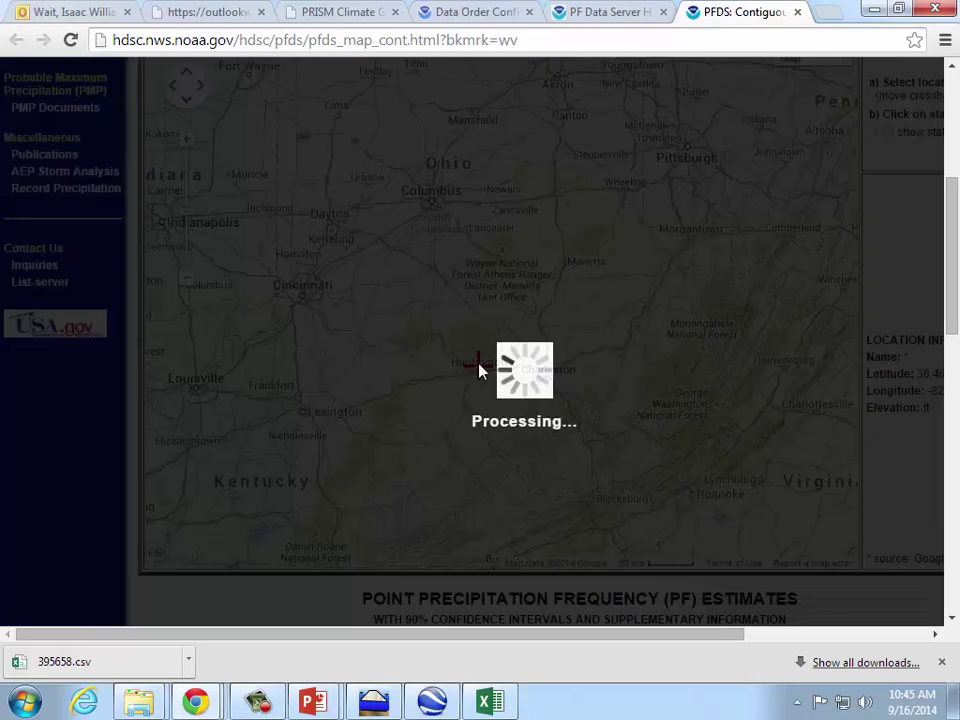
# Step: Check the data type options for the estimates and keep precipitation depth selected
pyautogui.moveTo(953, 318); pyautogui.dragTo(950, 205)
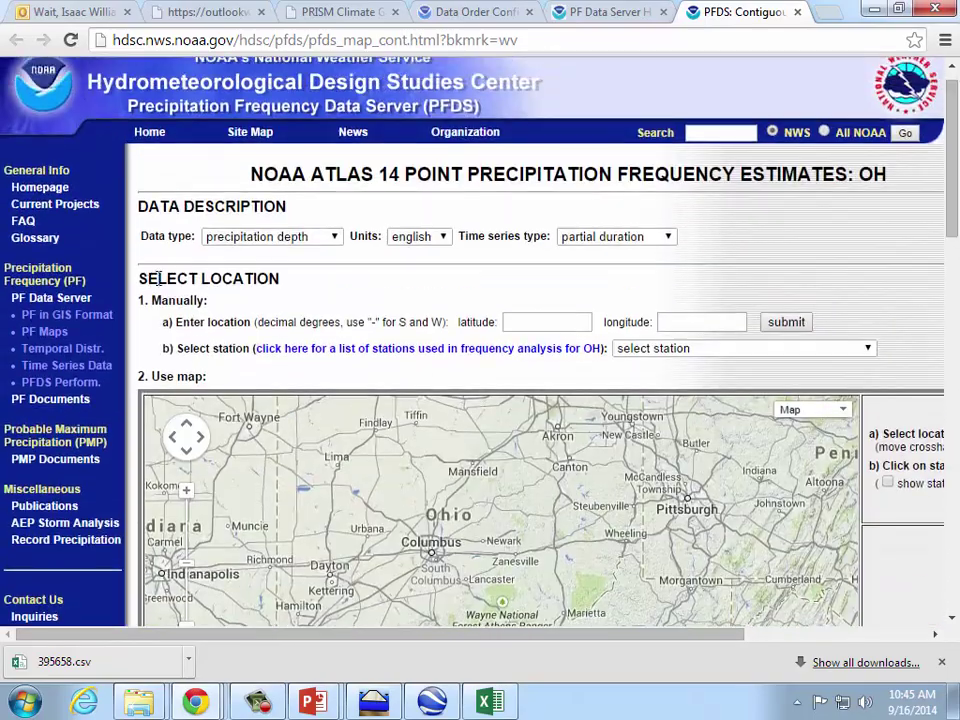
pyautogui.click(333, 237)
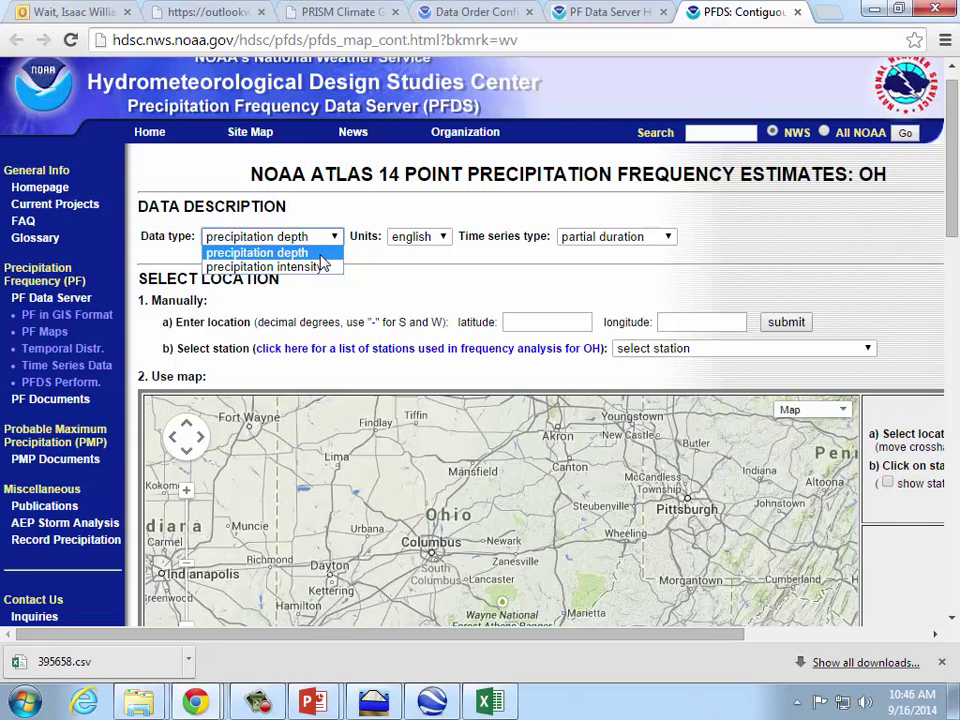
pyautogui.click(322, 260)
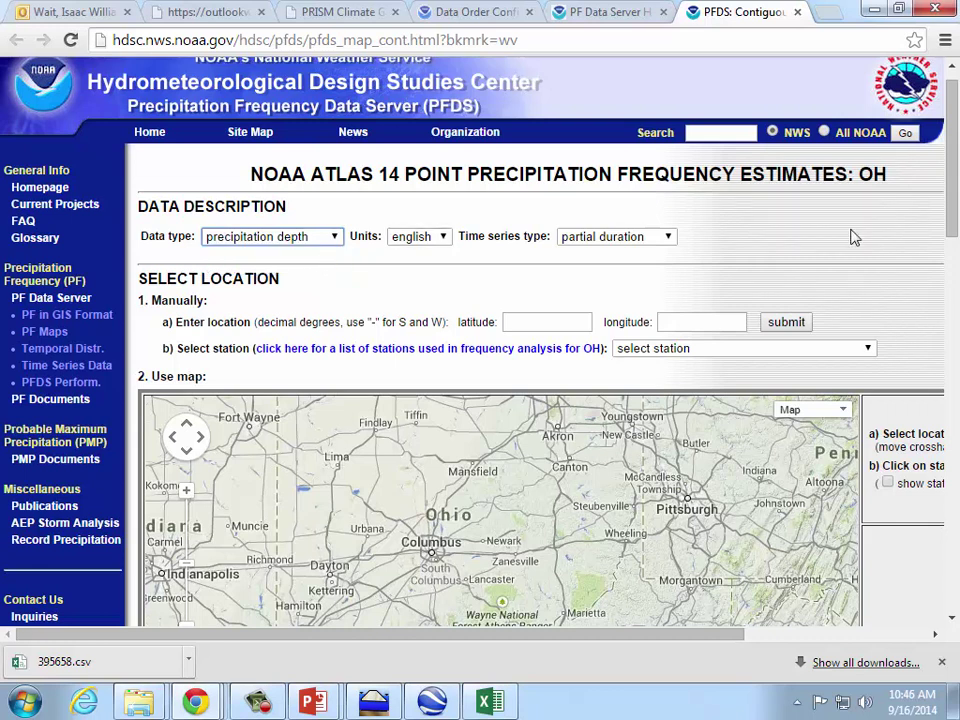
# Step: Examine the selected map location and the tabular precipitation depth estimates by duration and recurrence interval, highlighting the table's values
pyautogui.moveTo(950, 190); pyautogui.dragTo(950, 488)
pyautogui.moveTo(716, 630); pyautogui.dragTo(775, 632)
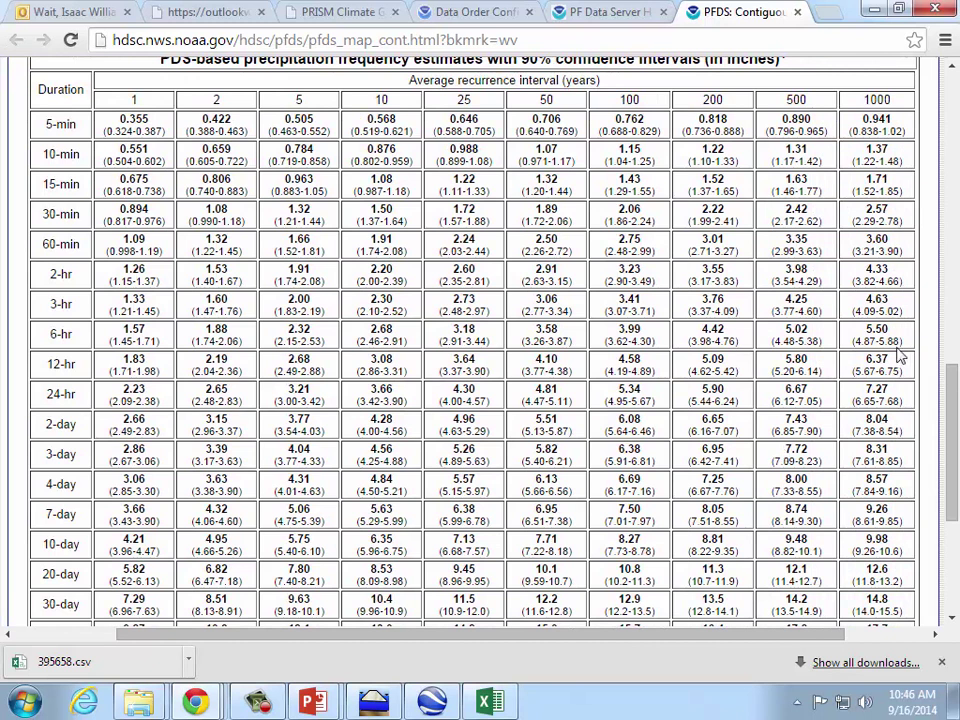
pyautogui.moveTo(950, 440); pyautogui.dragTo(950, 222)
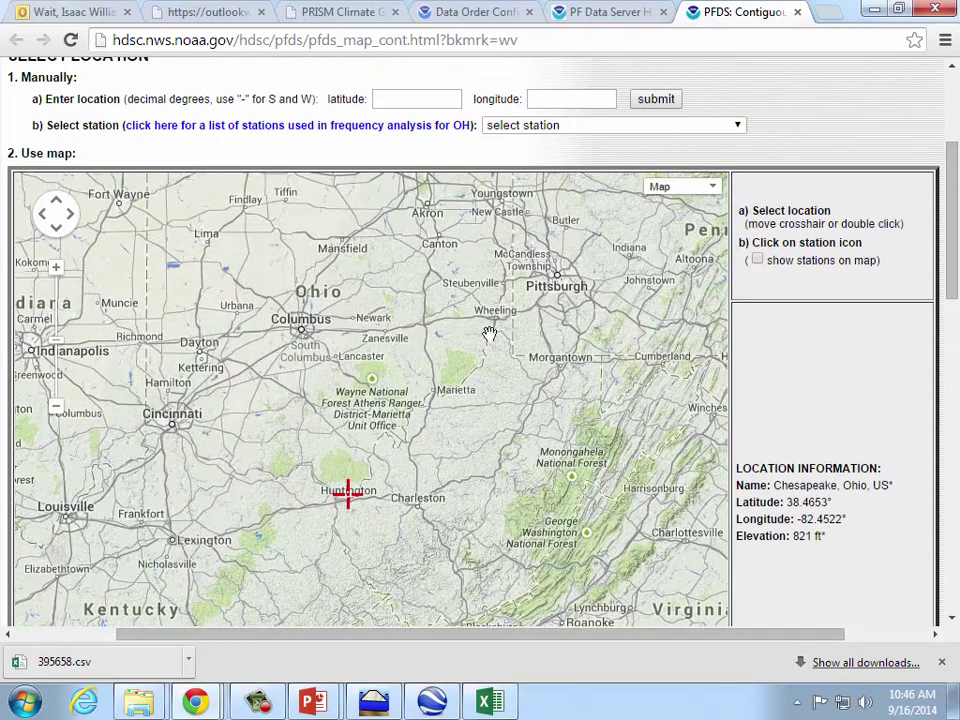
pyautogui.scroll(-10, 955, 260)
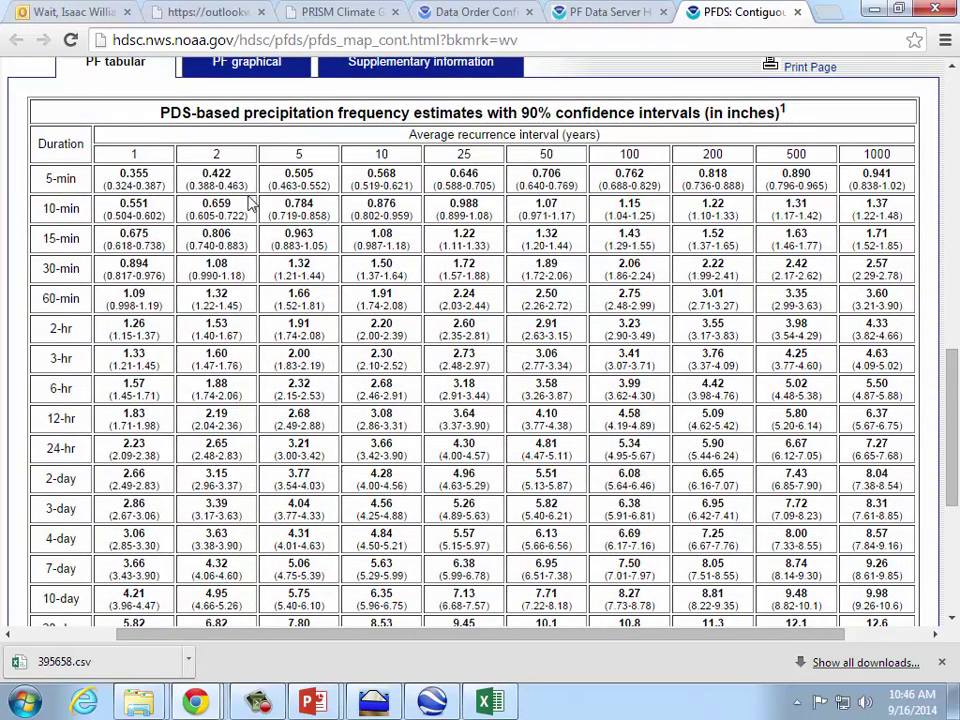
pyautogui.moveTo(118, 177); pyautogui.dragTo(906, 614)
pyautogui.scroll(5, 300, 385)
pyautogui.scroll(-4, 330, 316)
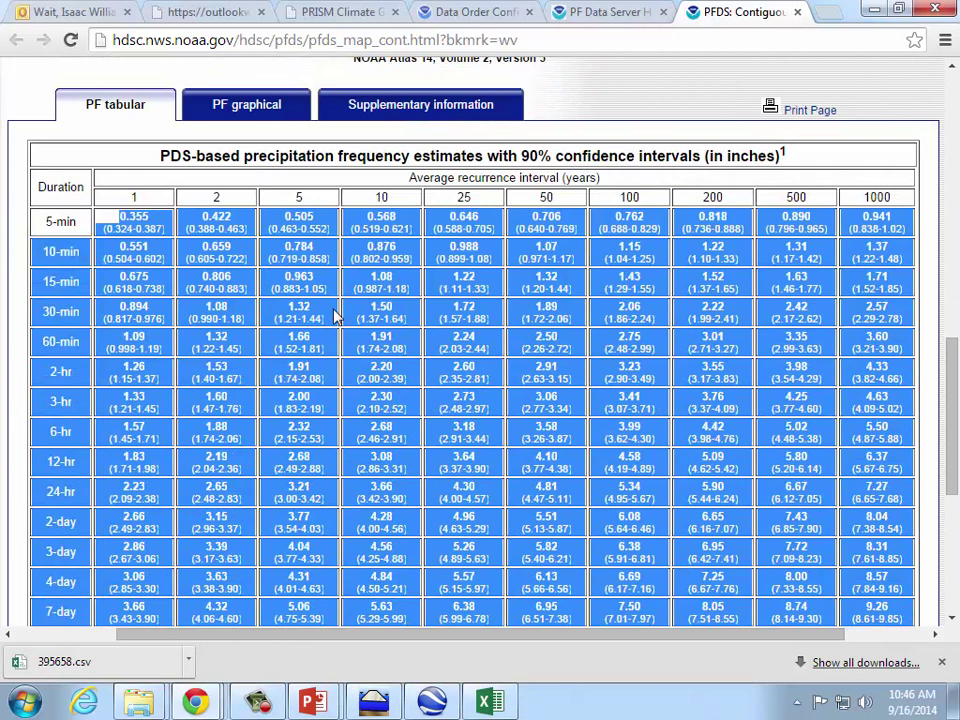